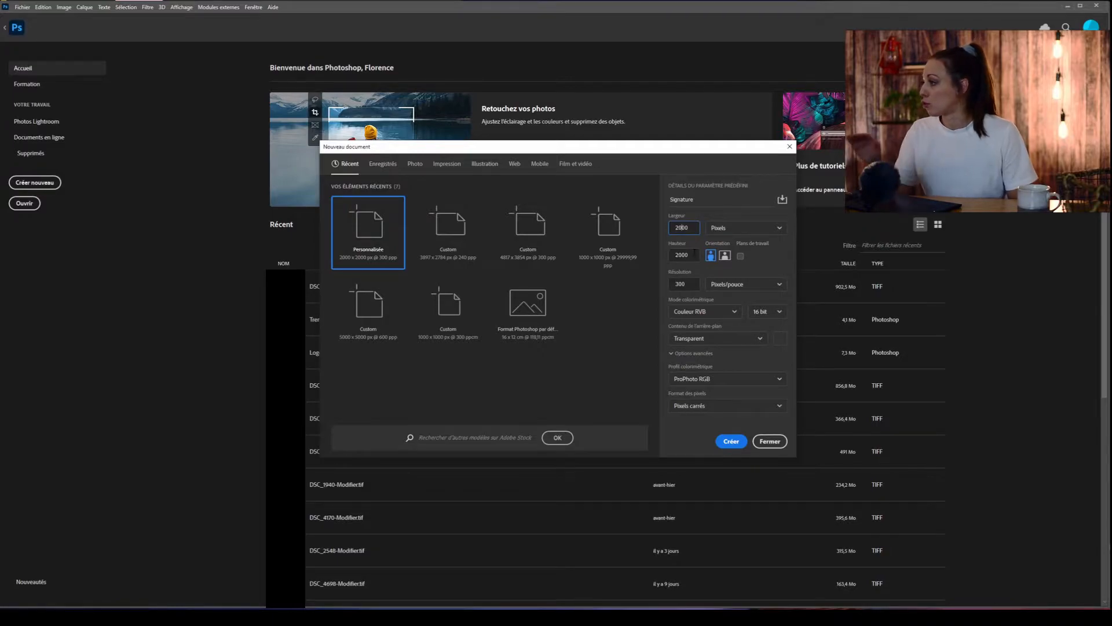
# Create a new 2000 × 2000 px document named Signature at 300 pixels/inch, 16-bit RGB, with a transparent background
pyautogui.click(676, 284)
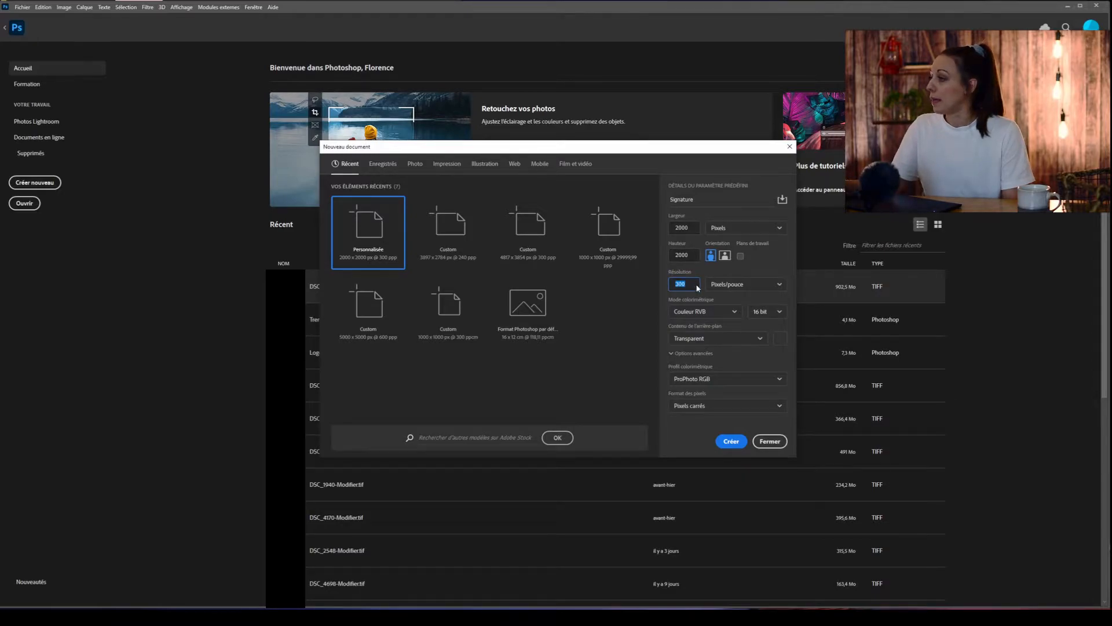
pyautogui.click(698, 286)
pyautogui.click(734, 338)
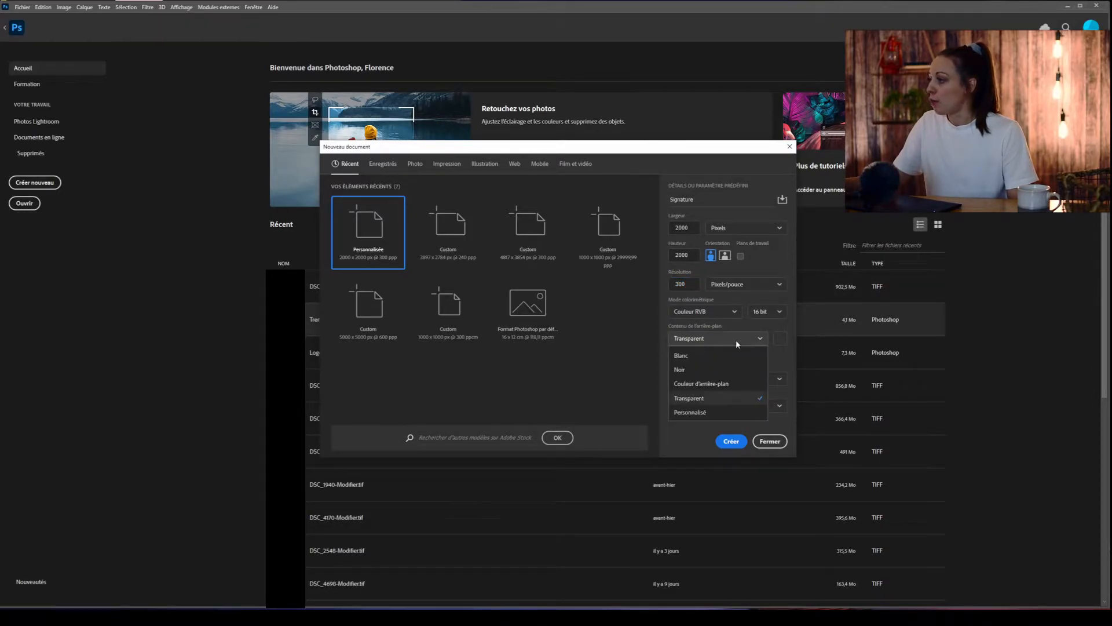
pyautogui.click(693, 400)
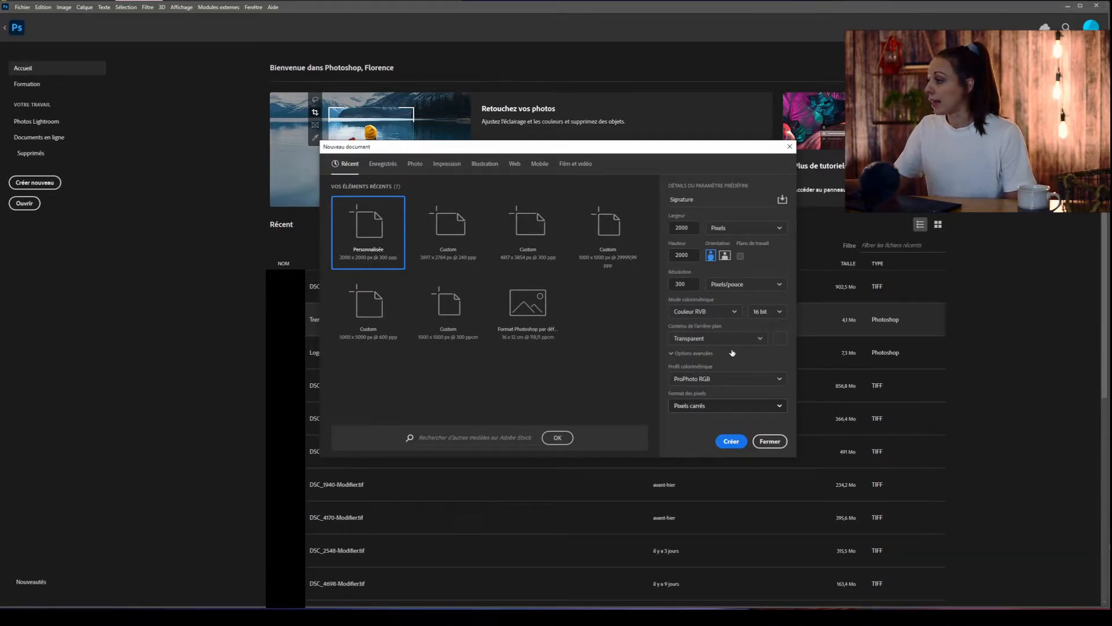
pyautogui.click(731, 441)
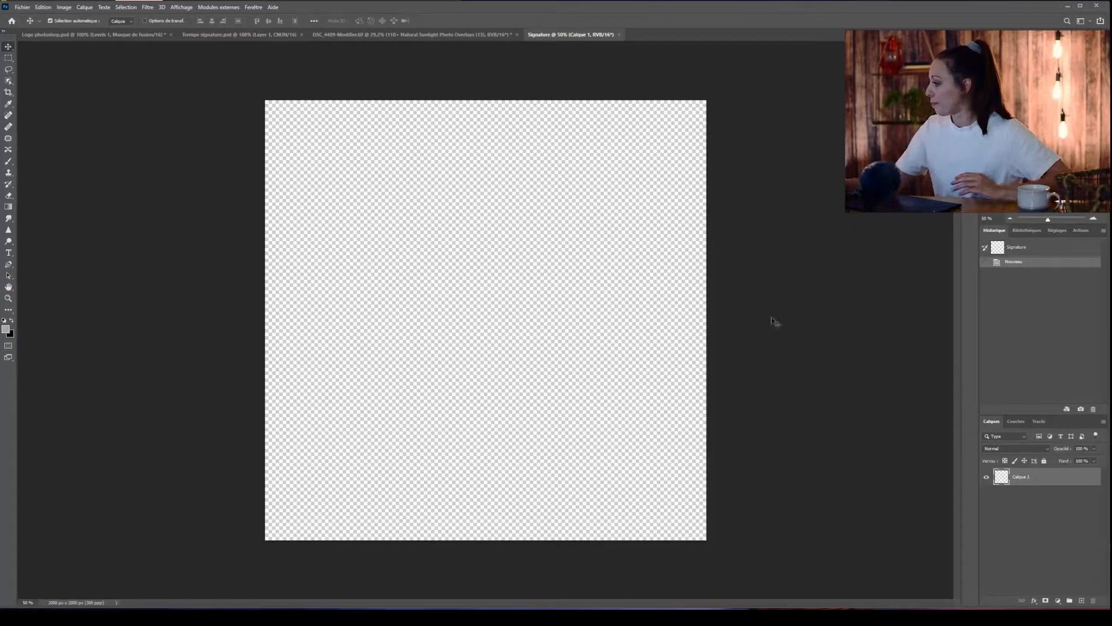
# Rename the document's only layer to FOND and lock it completely
pyautogui.press('Return')
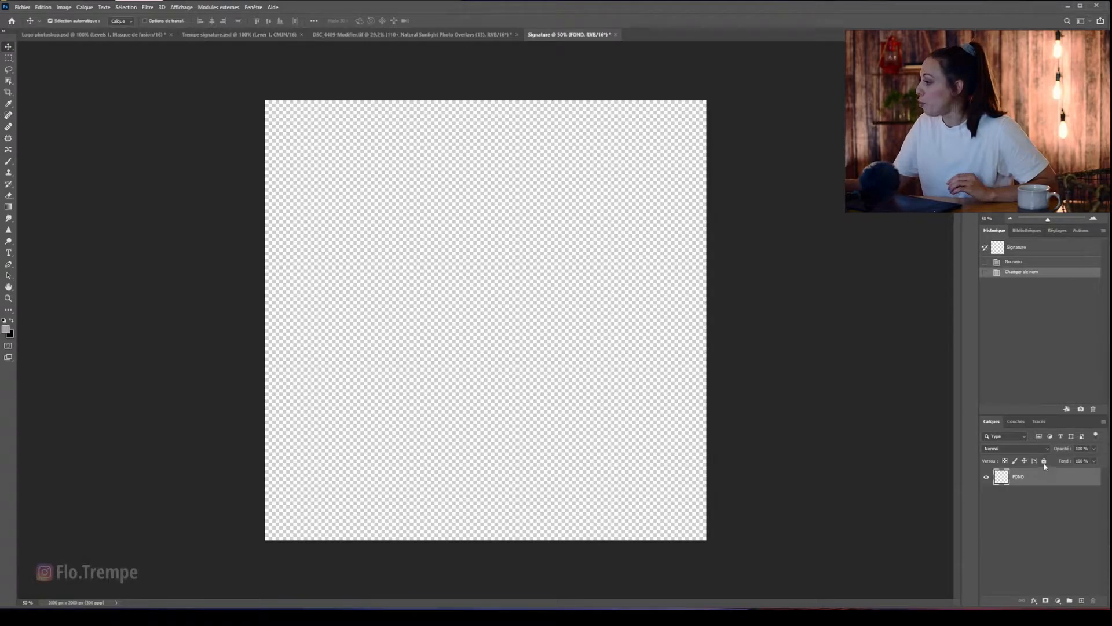
pyautogui.click(1044, 461)
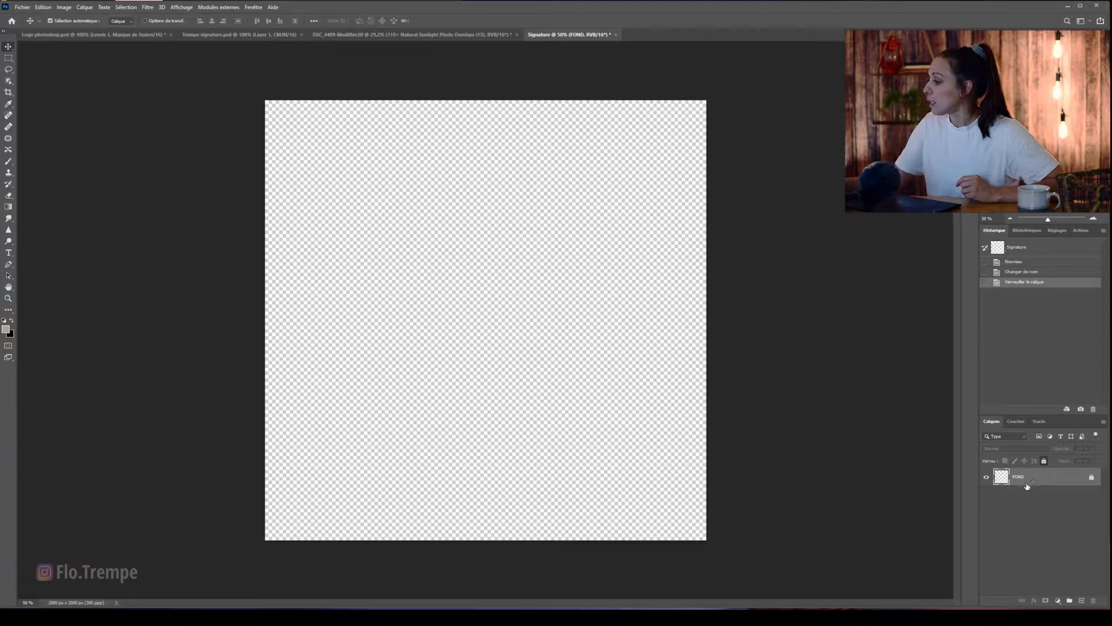
# Add a new layer above FOND and fill it with the grey foreground colour #949494 using the Paint Bucket
pyautogui.click(1083, 601)
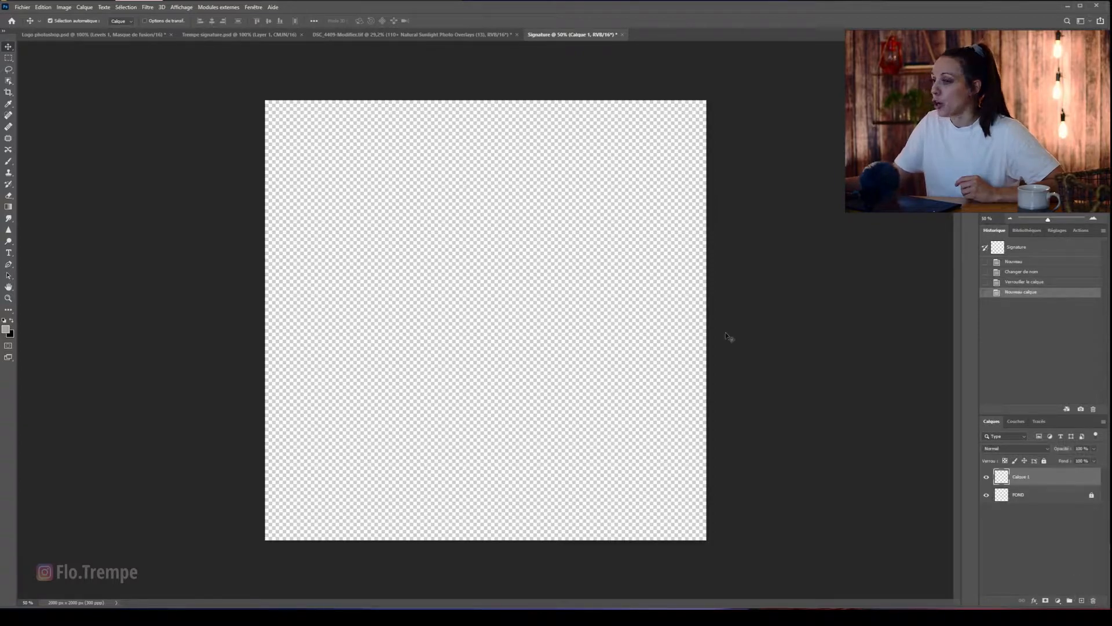
pyautogui.click(6, 329)
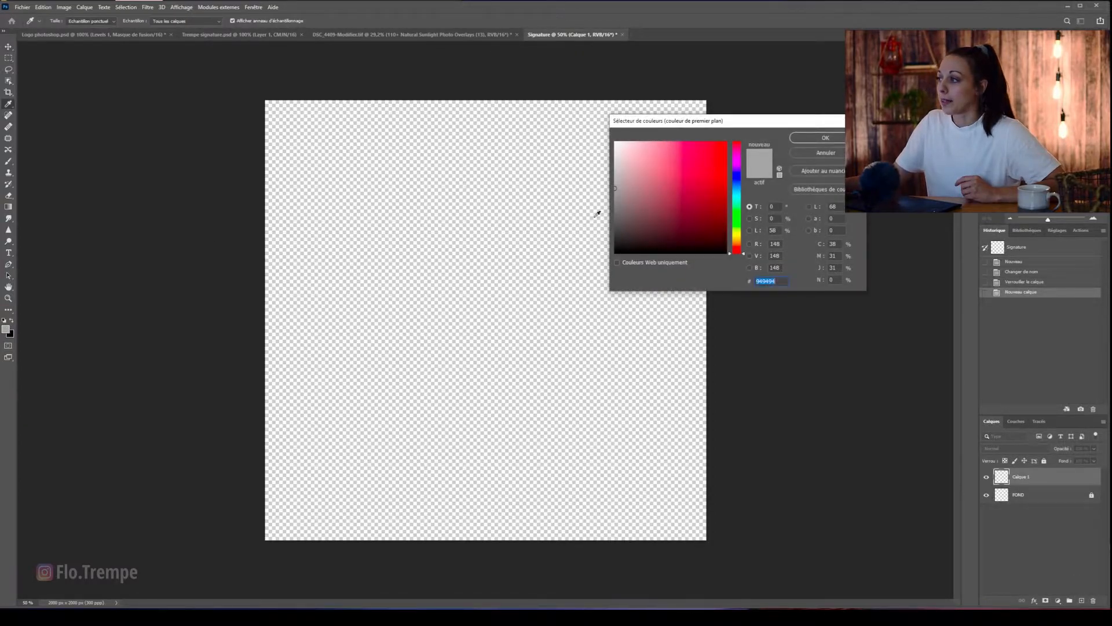
pyautogui.click(826, 139)
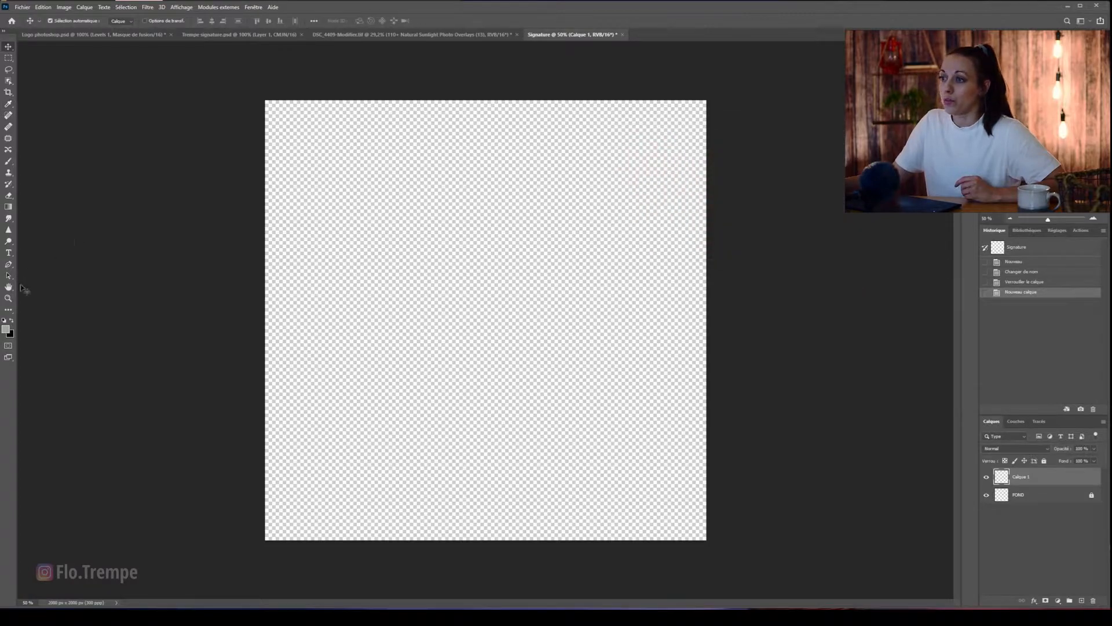
pyautogui.click(8, 310)
pyautogui.click(464, 303)
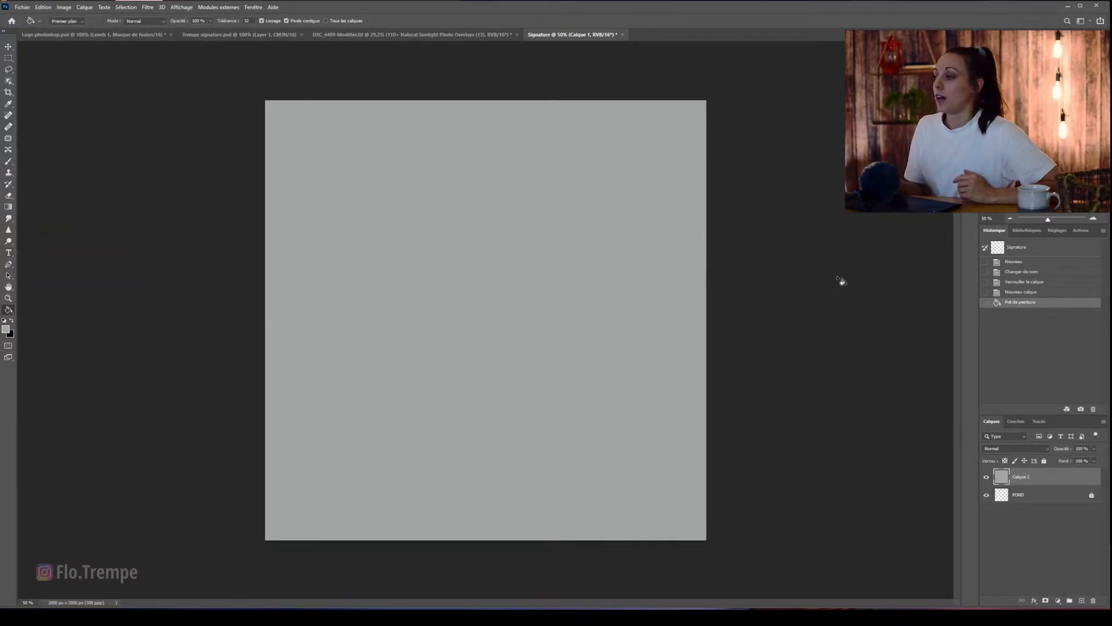
# Add another layer above the grey one and name it "signature"
pyautogui.click(1081, 601)
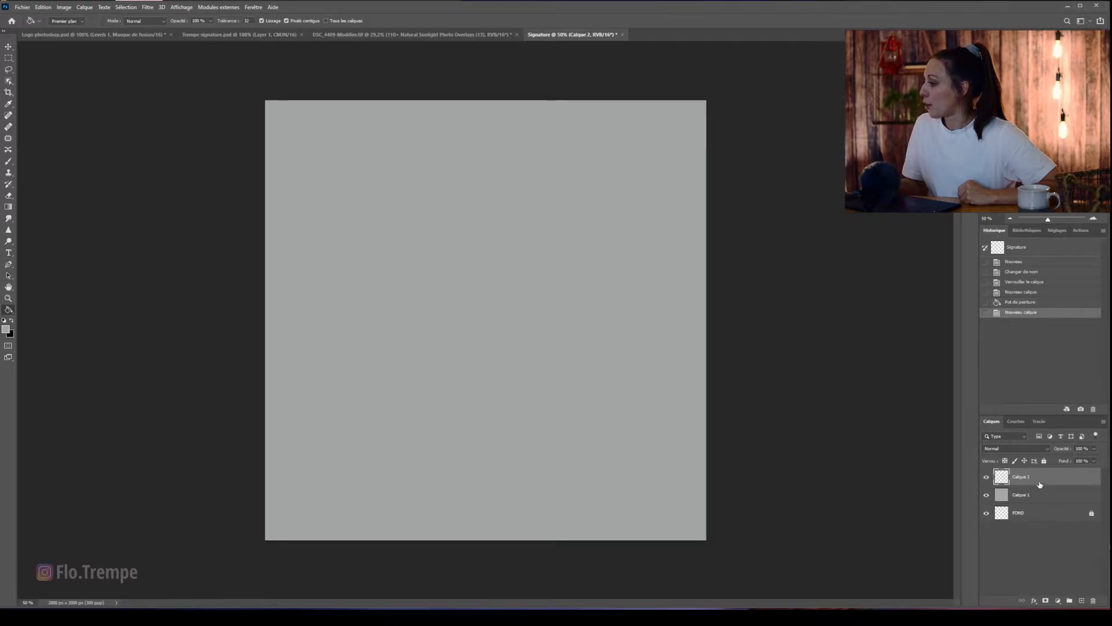
pyautogui.doubleClick(1021, 476)
pyautogui.write('signature')
pyautogui.press('Return')
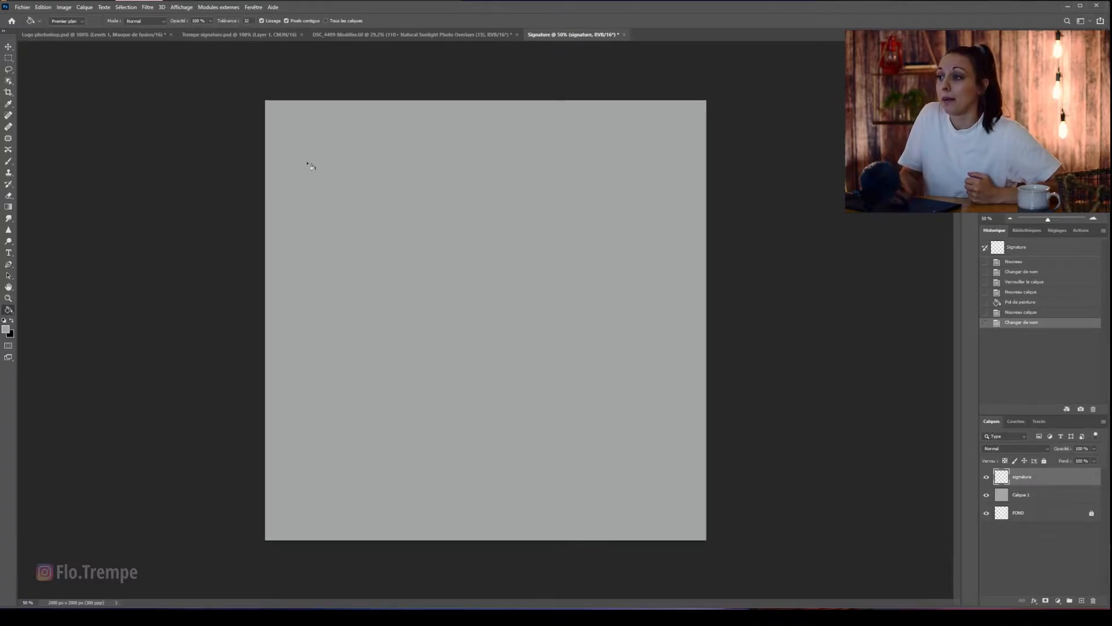
# Set up the Brush tool with a small hard round tip and an opacity of 100%
pyautogui.click(9, 162)
pyautogui.rightClick(488, 280)
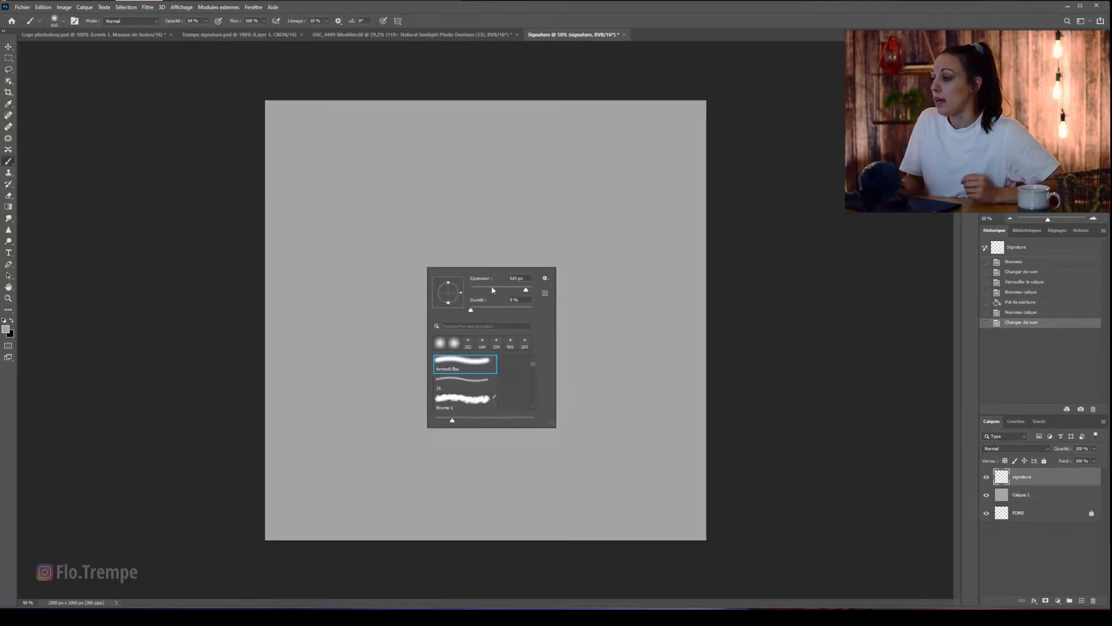
pyautogui.scroll(-2, 539, 375)
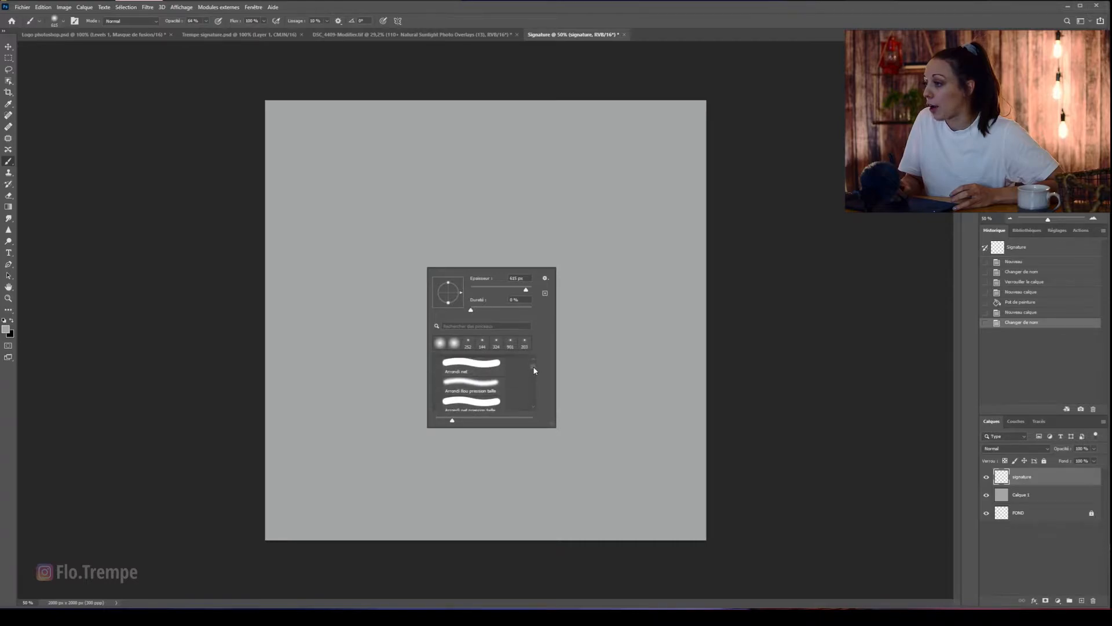
pyautogui.scroll(2, 533, 367)
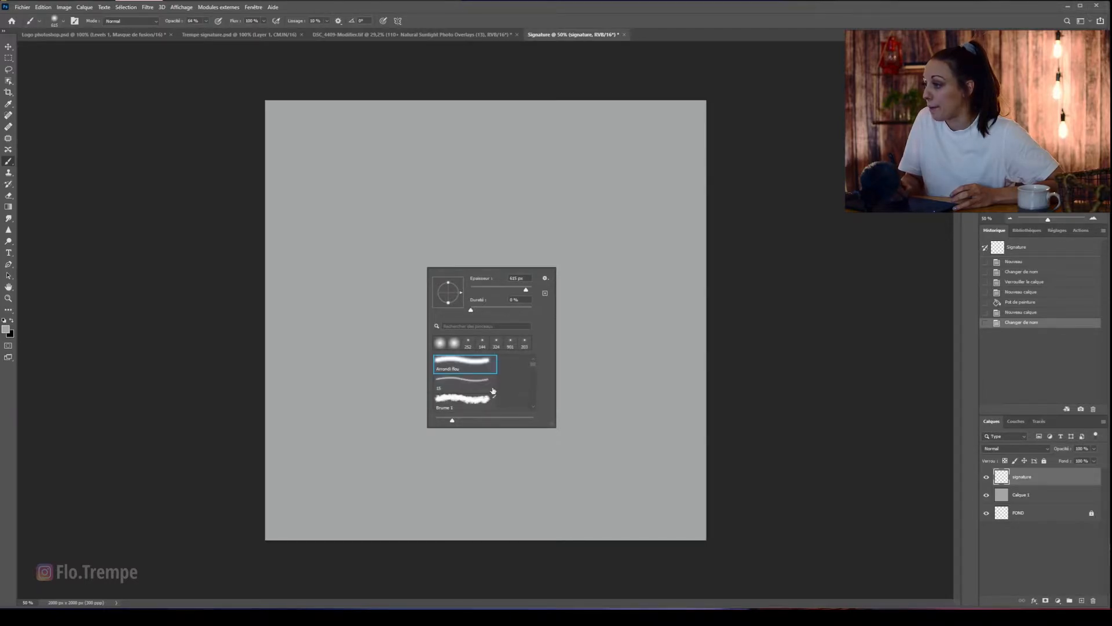
pyautogui.scroll(-1, 534, 408)
pyautogui.scroll(-2, 534, 408)
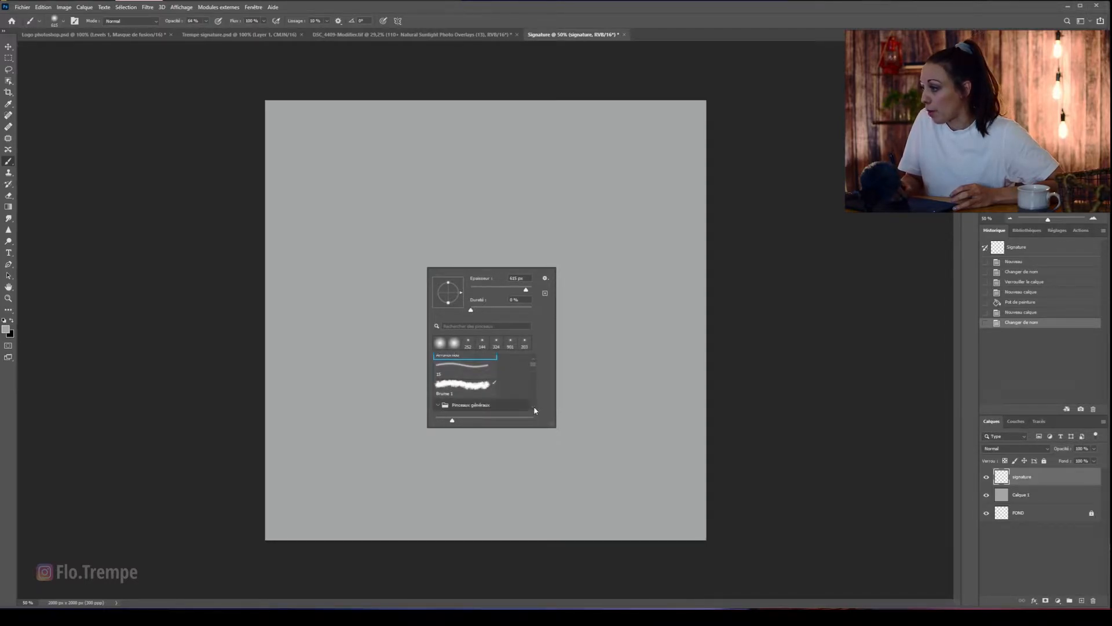
pyautogui.click(474, 399)
pyautogui.moveTo(460, 197); pyautogui.dragTo(485, 184)
pyautogui.click(206, 21)
pyautogui.moveTo(207, 30); pyautogui.dragTo(239, 47)
# Change the foreground colour to a very dark neutral grey
pyautogui.click(6, 329)
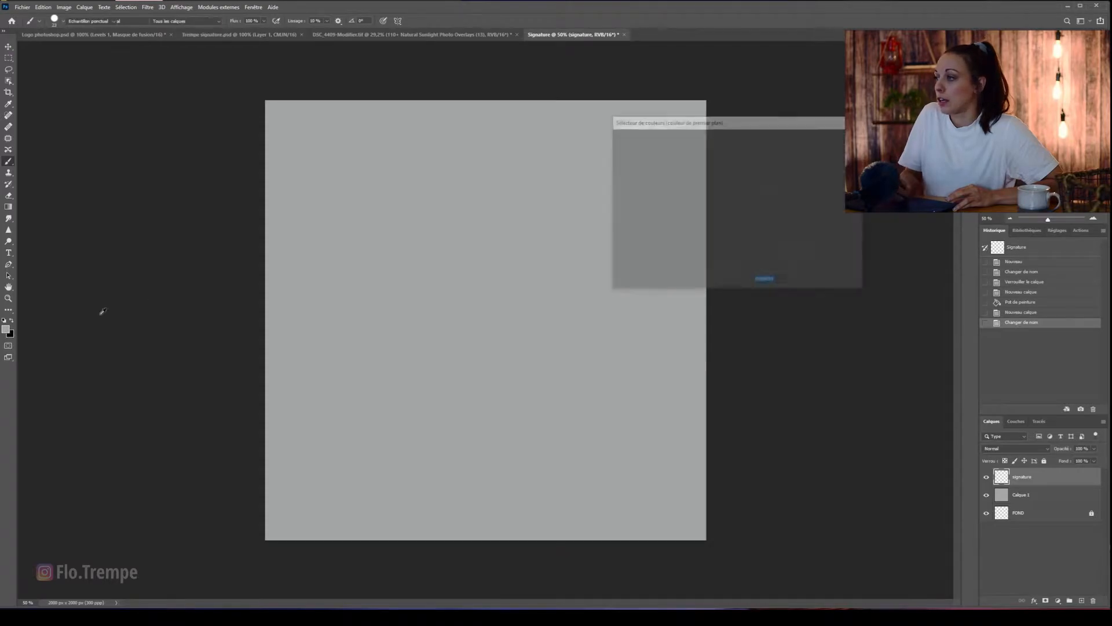
pyautogui.click(615, 243)
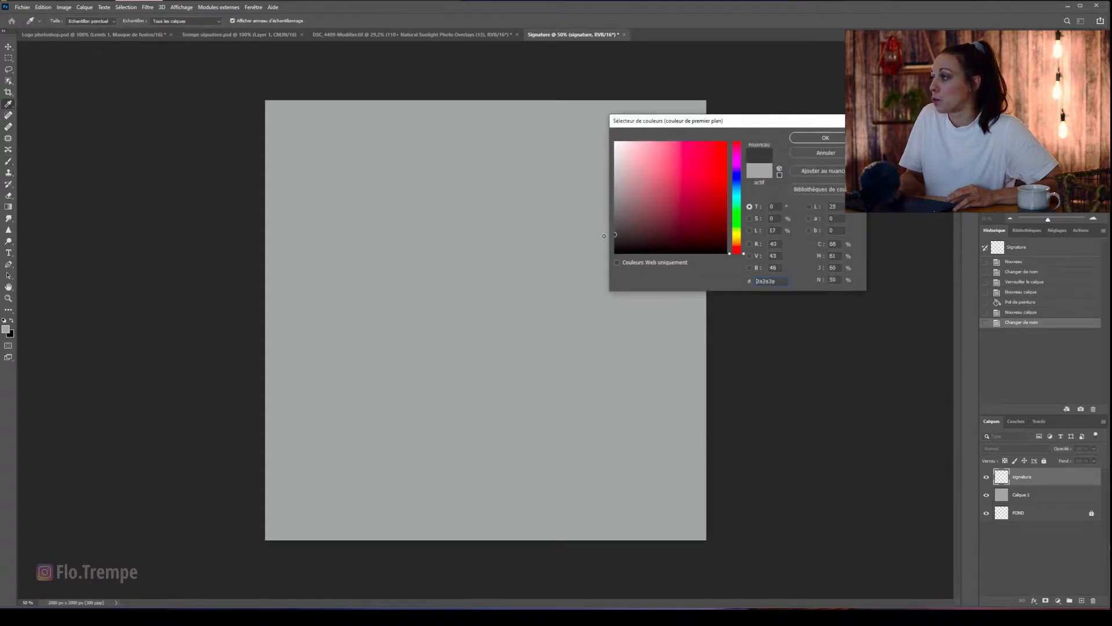
pyautogui.click(826, 139)
# Paint and undo a test stroke on the canvas, and shrink the brush to a thin writing size
pyautogui.moveTo(346, 201)
pyautogui.mouseDown()
pyautogui.moveTo(410, 253)
pyautogui.moveTo(484, 243)
pyautogui.mouseUp()
pyautogui.hotkey('ctrl', 'z')
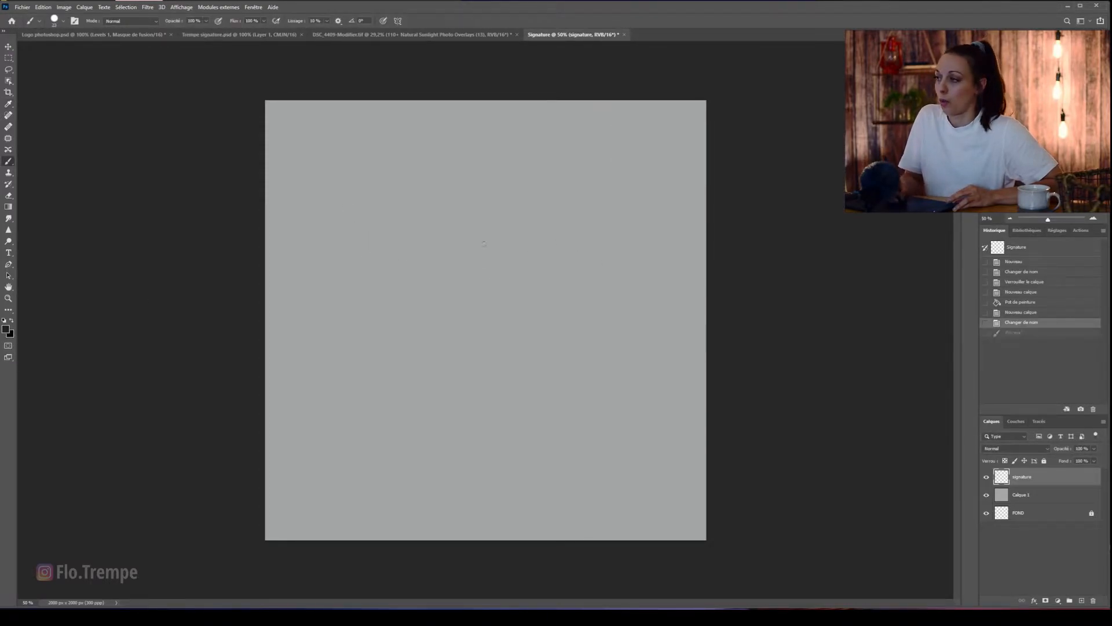
pyautogui.keyDown('alt'); pyautogui.rightClick(457, 230); pyautogui.keyUp('alt')
pyautogui.moveTo(455, 230); pyautogui.dragTo(454, 229)
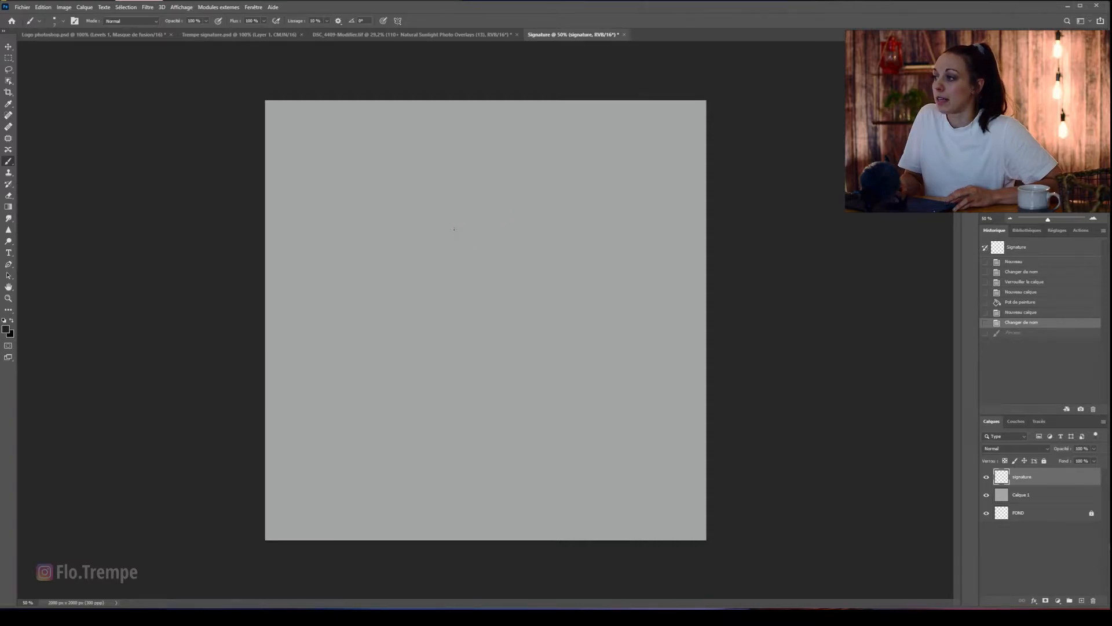
# Handwrite the photographer's surname on the signature layer with the brush and underline it
pyautogui.moveTo(337, 208)
pyautogui.mouseDown()
pyautogui.moveTo(337, 260)
pyautogui.moveTo(355, 252)
pyautogui.mouseUp()
pyautogui.moveTo(358, 237); pyautogui.dragTo(399, 250)
pyautogui.moveTo(409, 250)
pyautogui.mouseDown()
pyautogui.moveTo(416, 239)
pyautogui.moveTo(440, 246)
pyautogui.mouseUp()
pyautogui.moveTo(455, 237)
pyautogui.mouseDown()
pyautogui.moveTo(464, 264)
pyautogui.moveTo(511, 247)
pyautogui.mouseUp()
pyautogui.moveTo(365, 256); pyautogui.dragTo(464, 247)
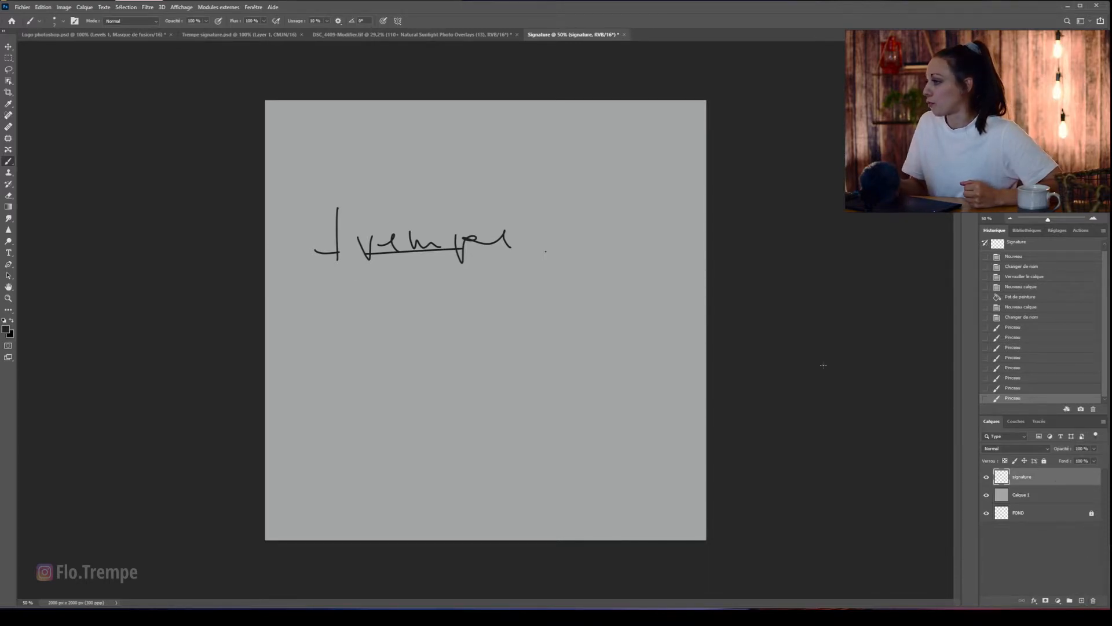
# Undo all brush strokes of the handwritten signature
pyautogui.hotkey('ctrl', 'z')
pyautogui.hotkey('ctrl', 'z')
pyautogui.hotkey('ctrl', 'z')
pyautogui.hotkey('ctrl', 'z')
pyautogui.hotkey('ctrl', 'z')
pyautogui.hotkey('ctrl', 'z')
pyautogui.hotkey('ctrl', 'z')
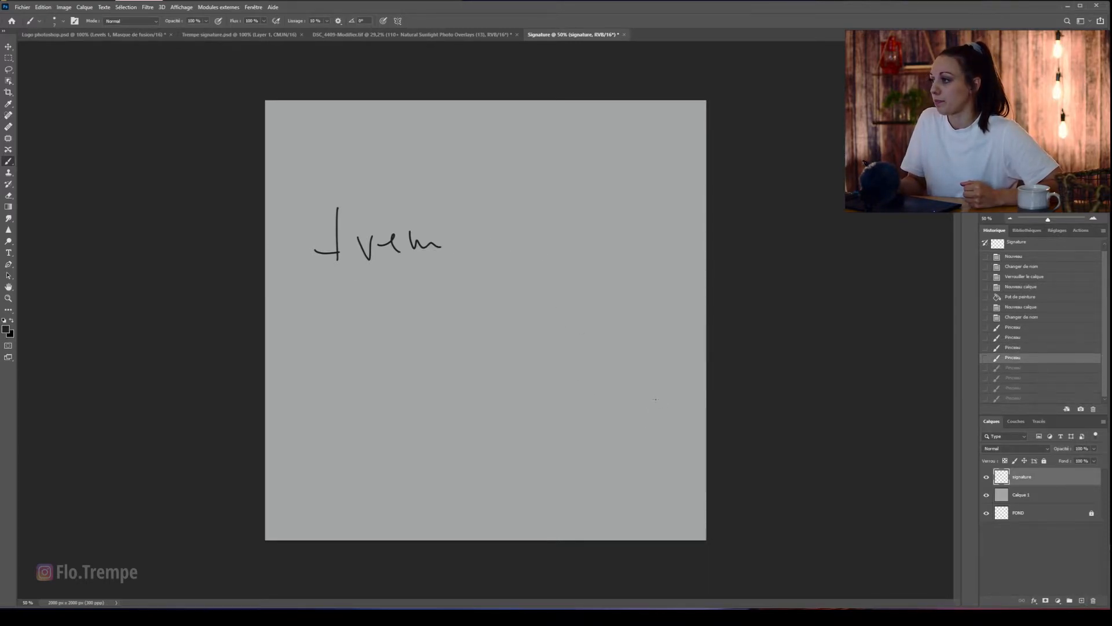
pyautogui.hotkey('ctrl', 'z')
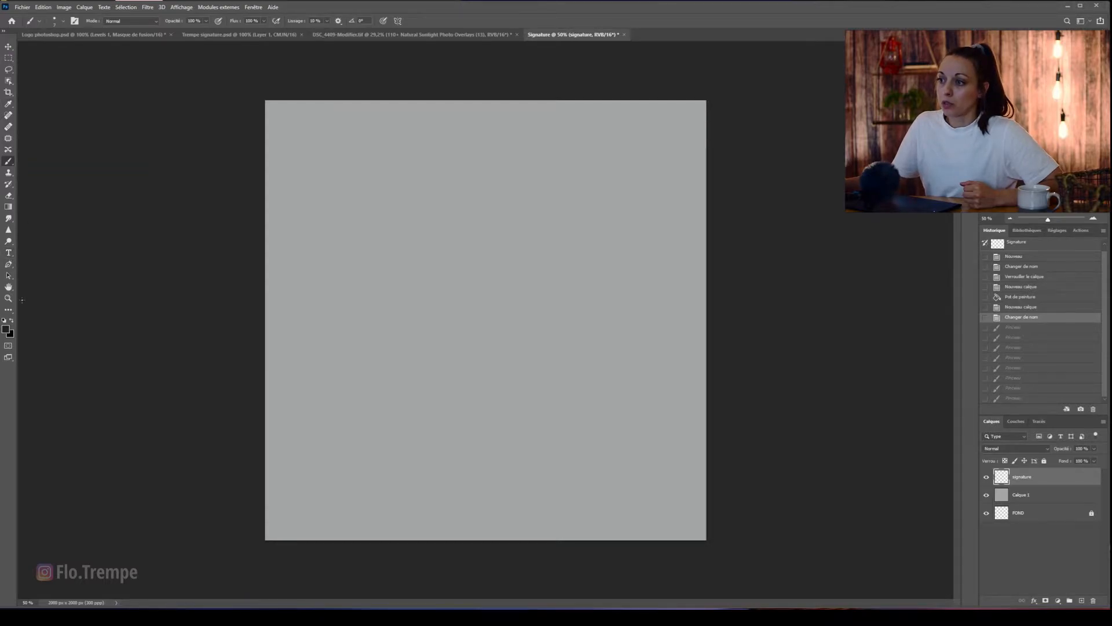
# Create a wide text box across the canvas containing the photographer's full name, with "-Photographe -" on a second line
pyautogui.press('g')
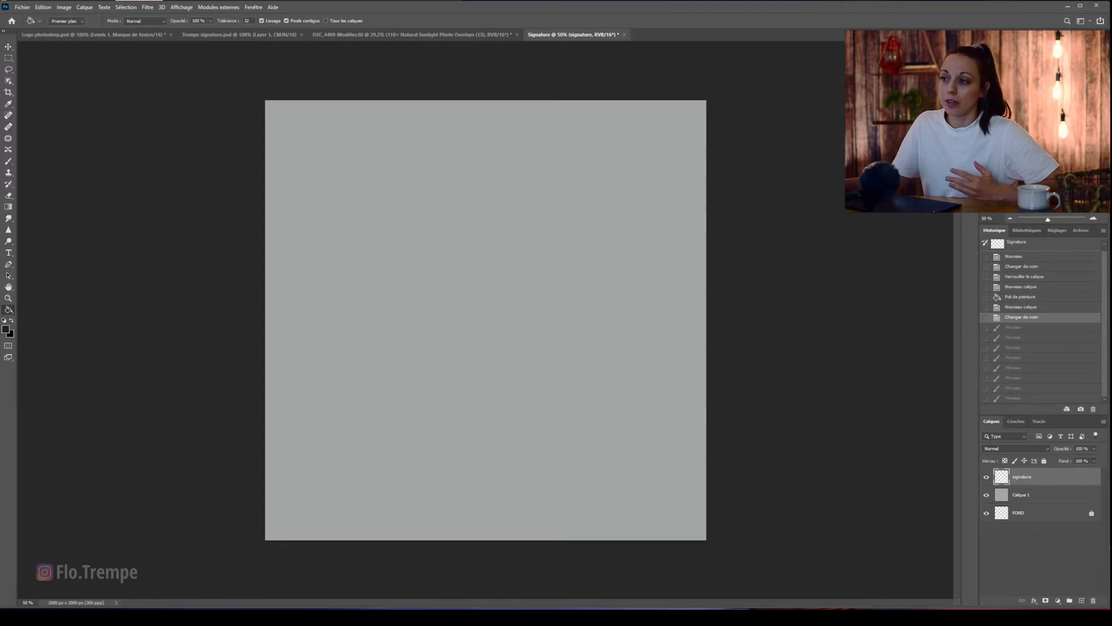
pyautogui.click(9, 253)
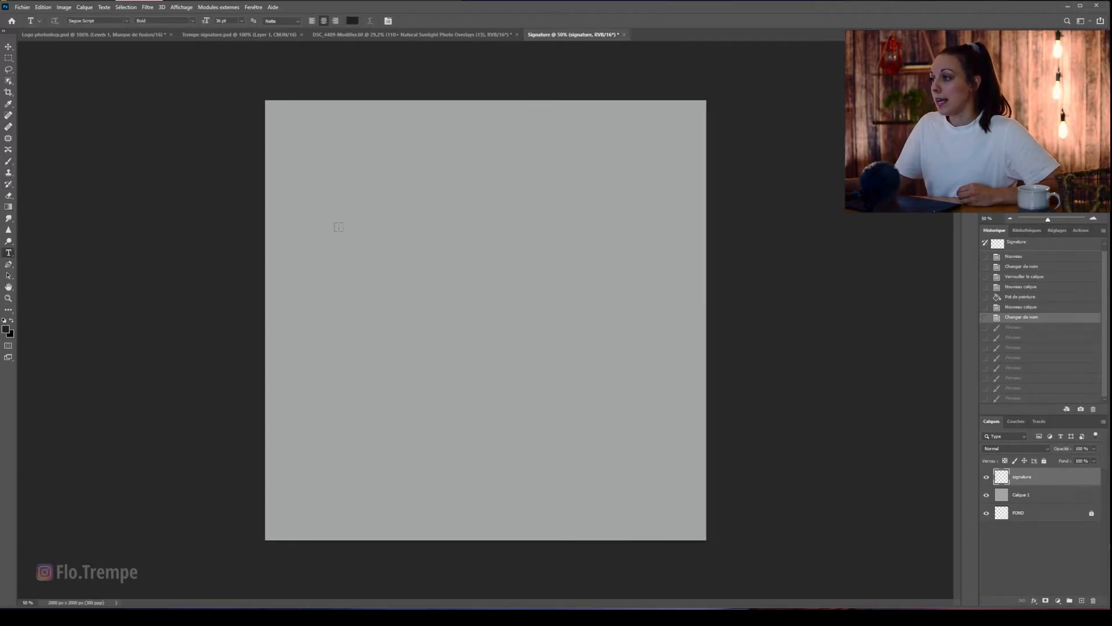
pyautogui.moveTo(297, 186); pyautogui.dragTo(653, 426)
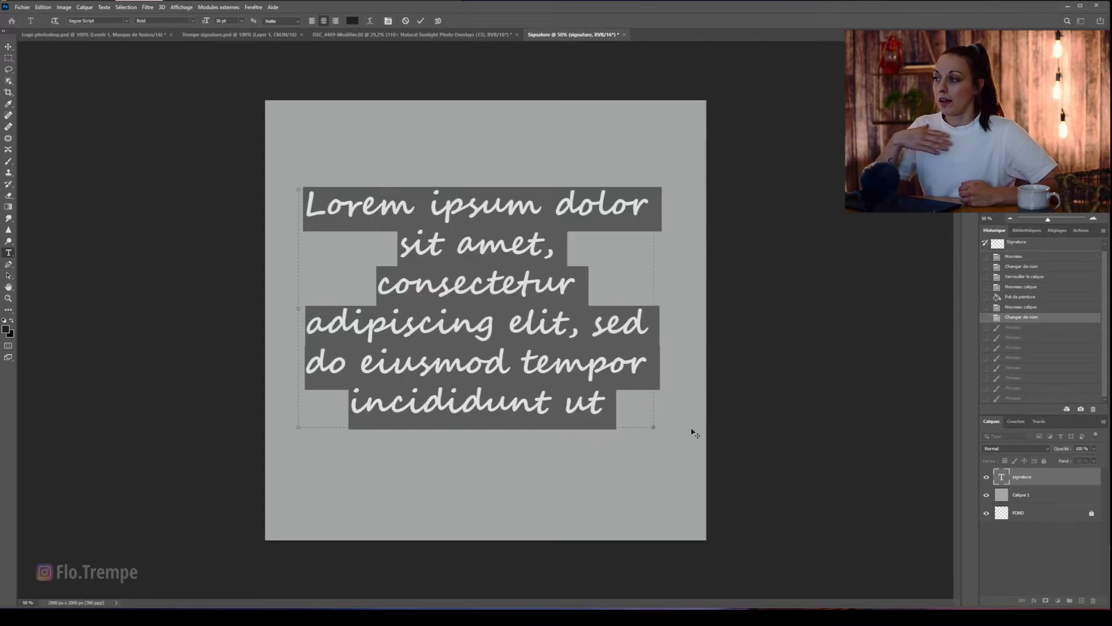
pyautogui.press('Delete')
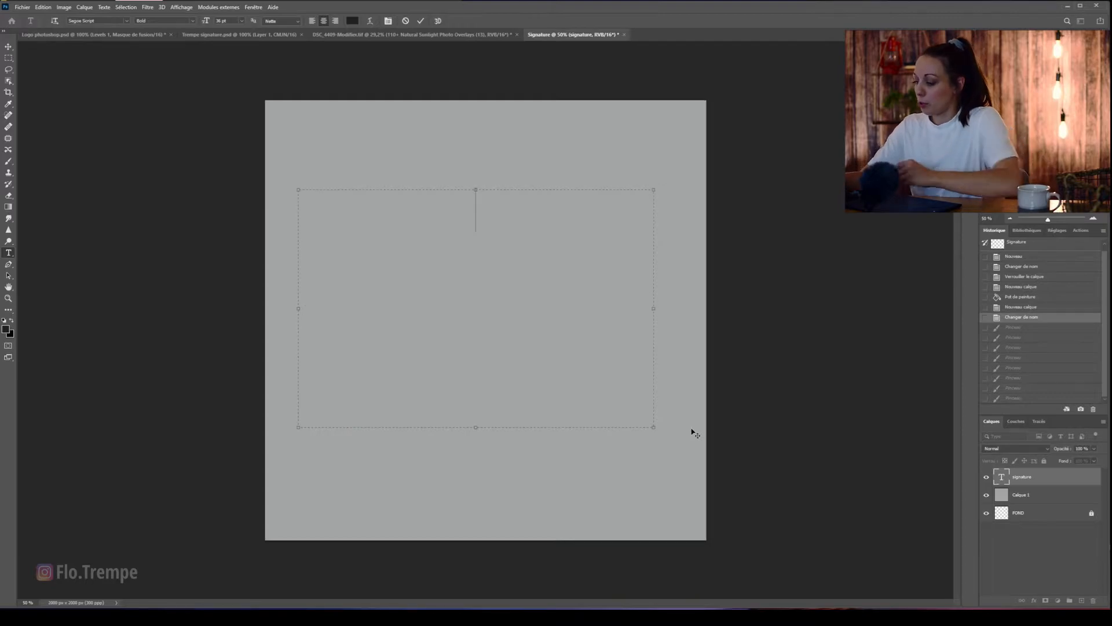
pyautogui.write('Florence')
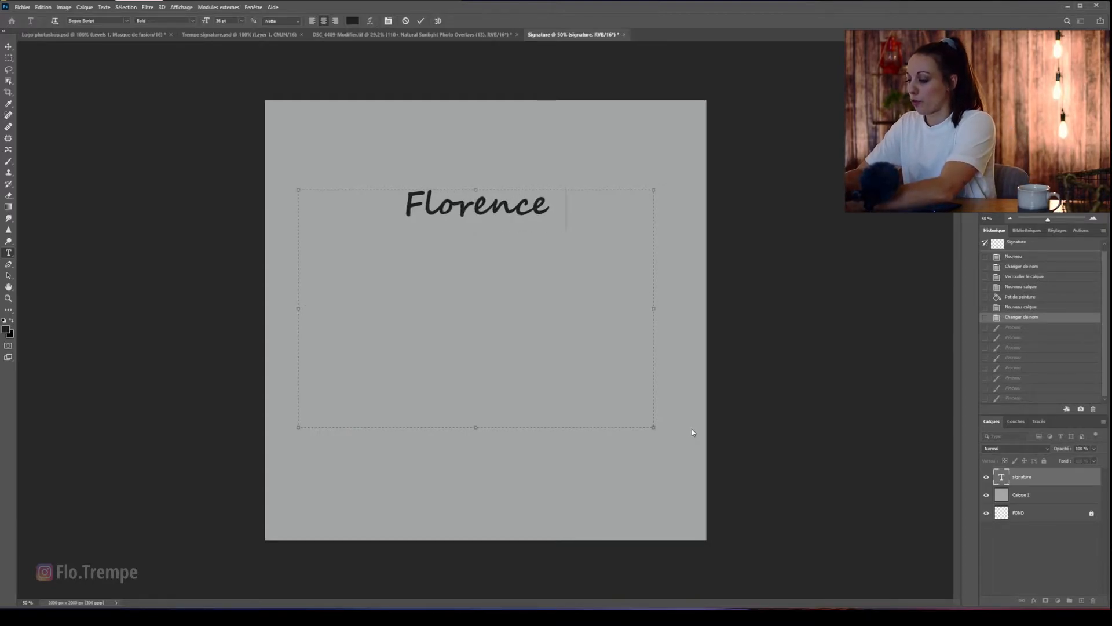
pyautogui.write(' Trempe')
pyautogui.press('Return')
pyautogui.write('Photo')
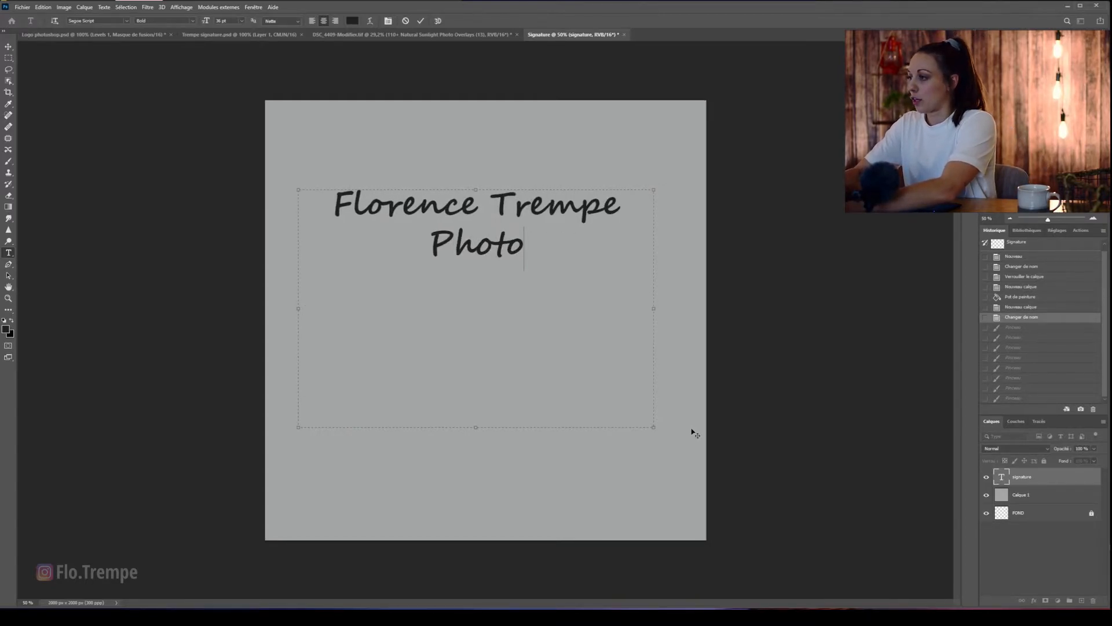
pyautogui.write('graphe')
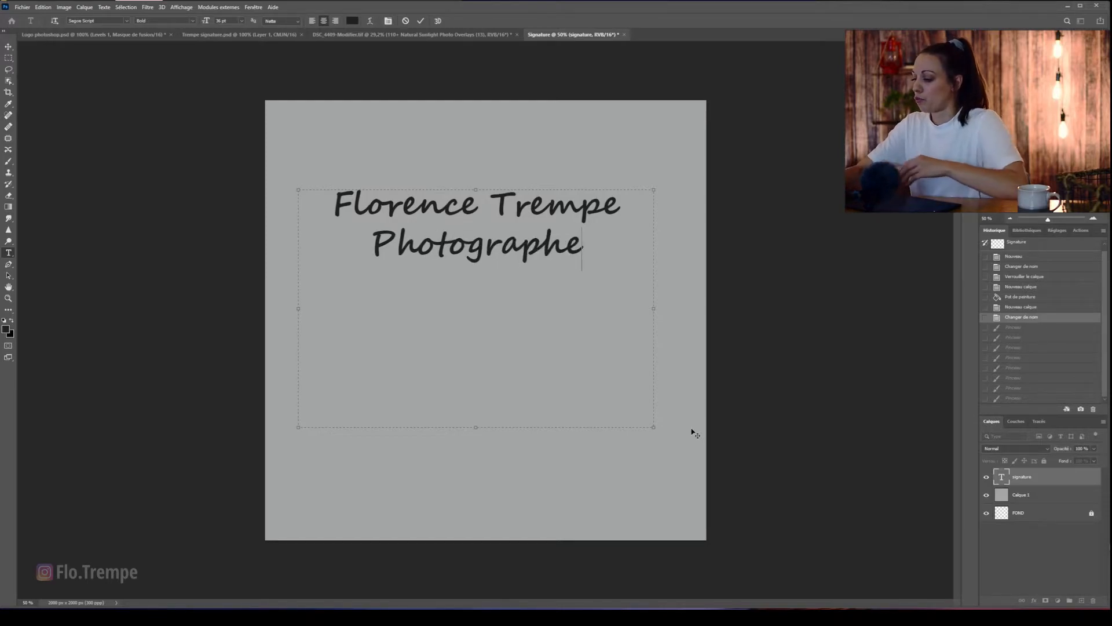
pyautogui.write(' -')
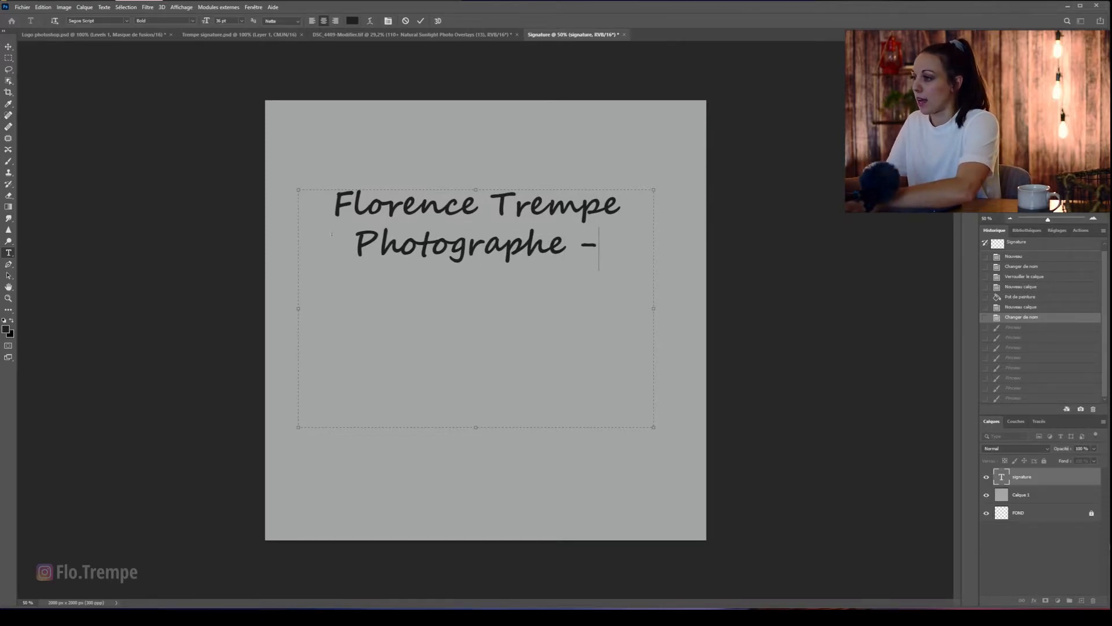
pyautogui.write('-')
# Set the font of both text lines to Microsoft New Tai Lue Bold and commit the text
pyautogui.moveTo(613, 243); pyautogui.dragTo(316, 216)
pyautogui.click(126, 21)
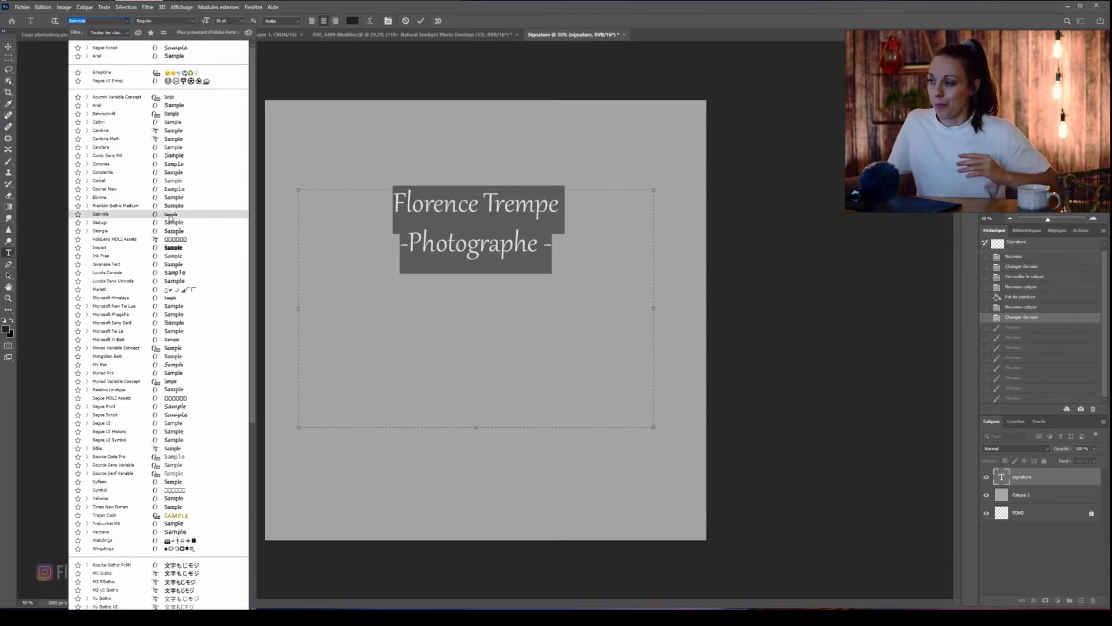
pyautogui.click(116, 306)
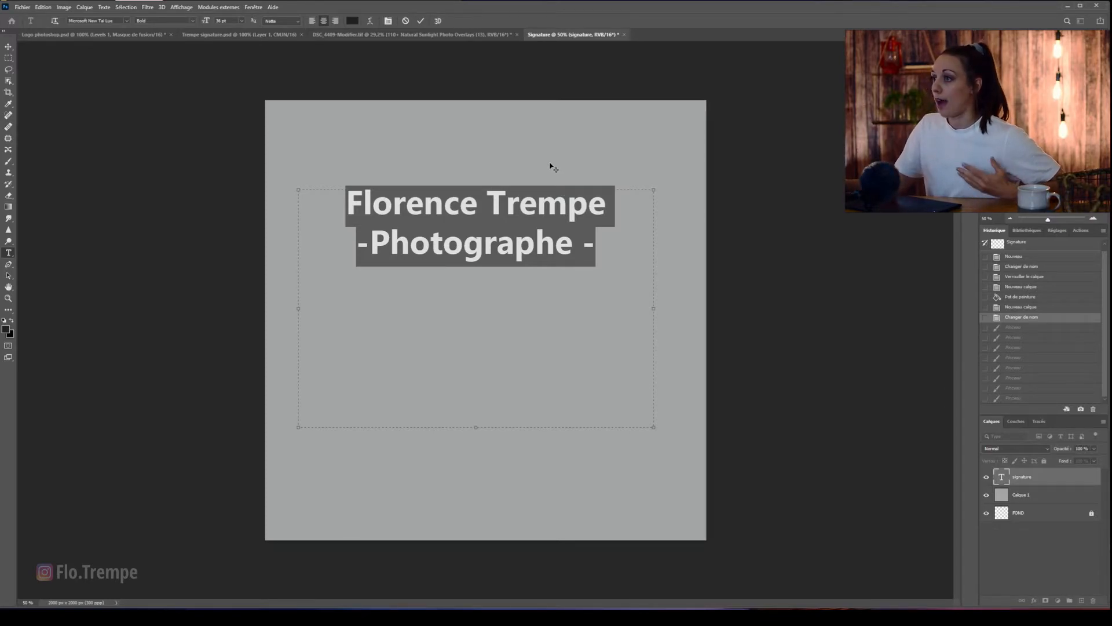
pyautogui.click(421, 20)
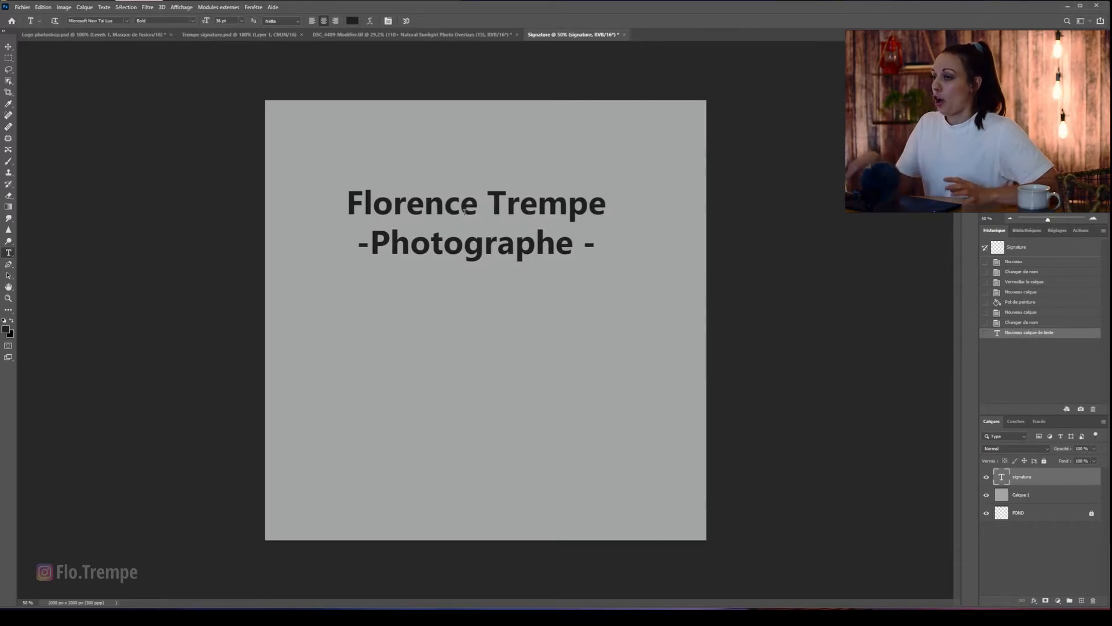
# Move the signature text down so it is centred horizontally on the canvas, with its lines just above mid-height
pyautogui.hotkey('ctrl', 't')
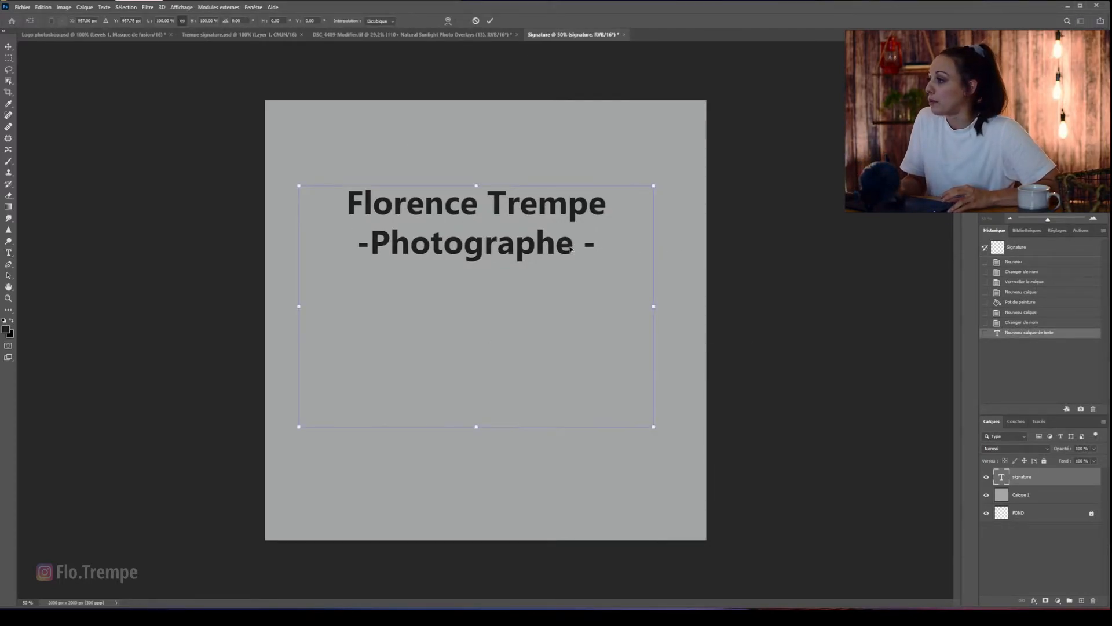
pyautogui.moveTo(570, 248); pyautogui.dragTo(609, 328)
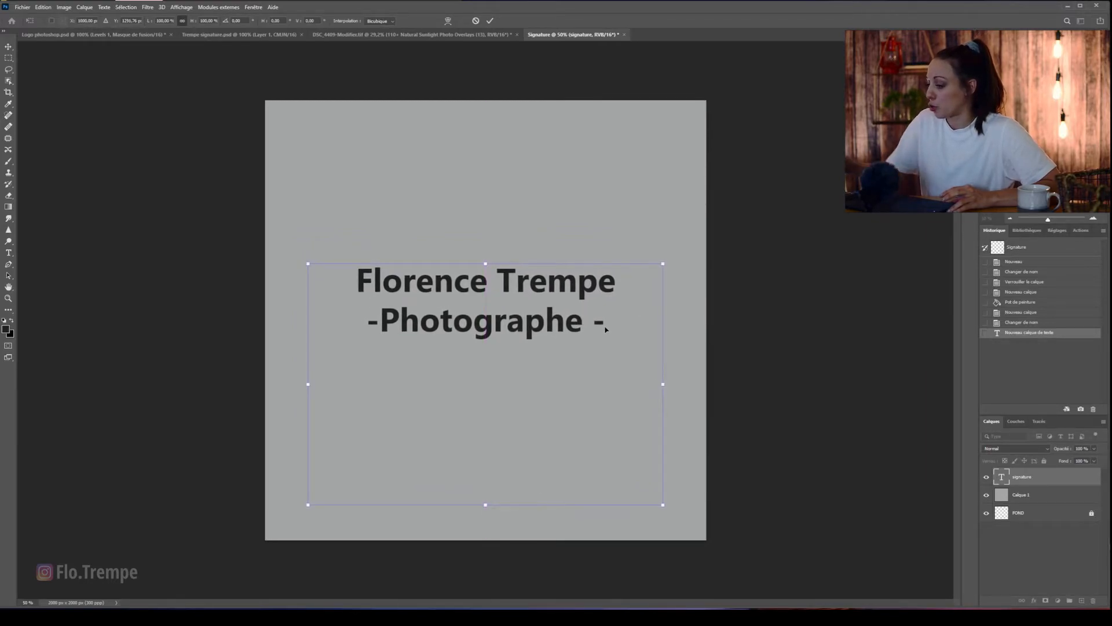
pyautogui.press('Return')
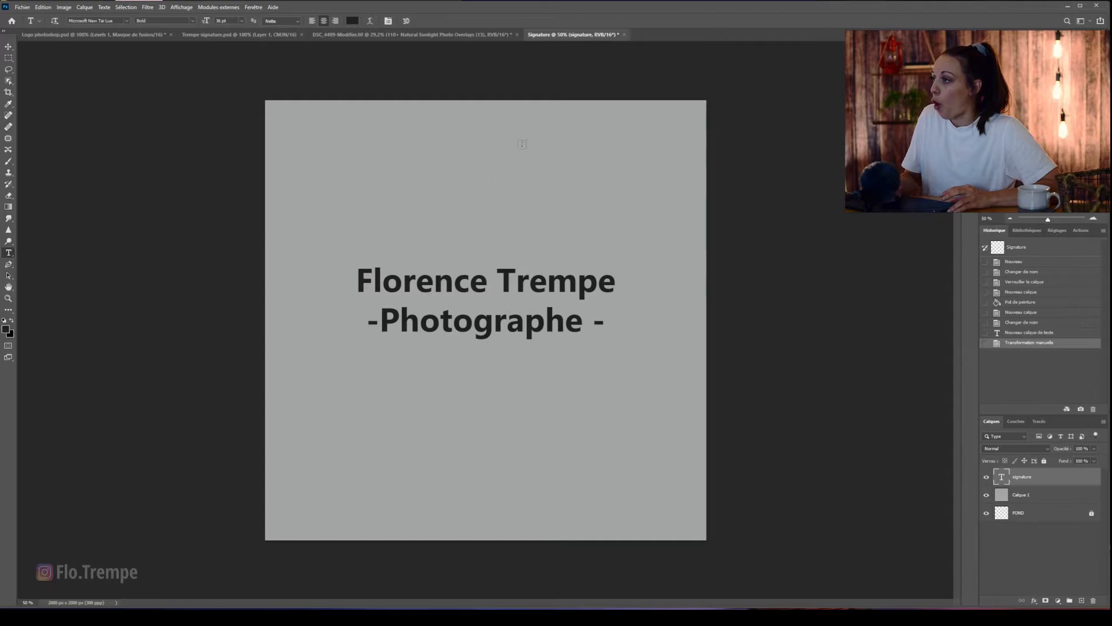
# Crop the canvas at a 1:1 ratio to 1416 × 1416 px around the signature text
pyautogui.click(8, 91)
pyautogui.moveTo(487, 99); pyautogui.dragTo(472, 243)
pyautogui.moveTo(486, 154); pyautogui.dragTo(473, 213)
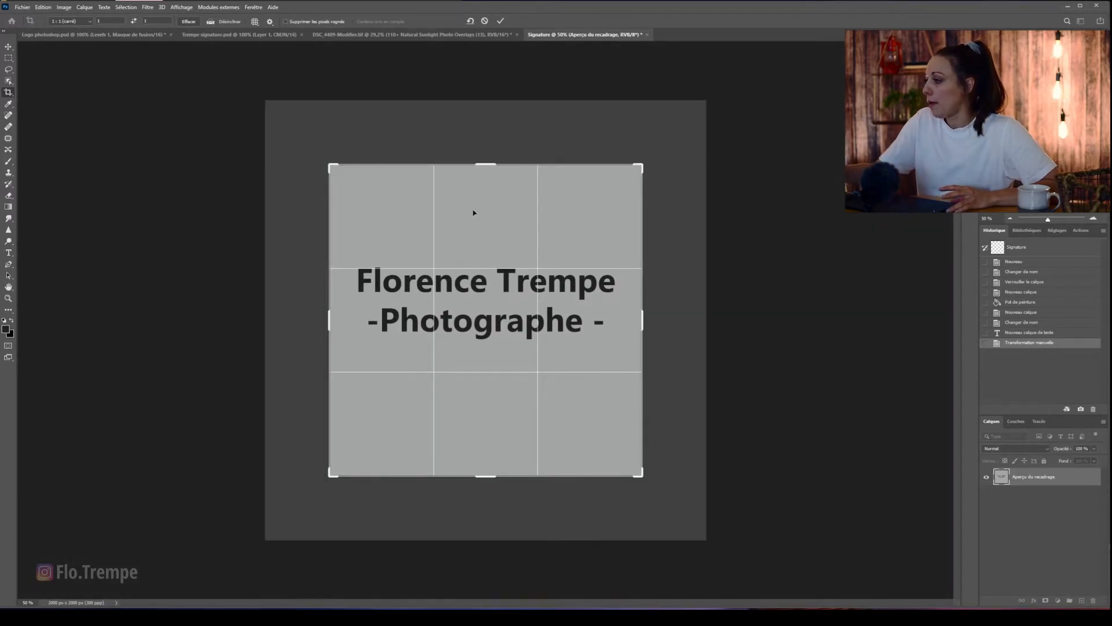
pyautogui.press('Return')
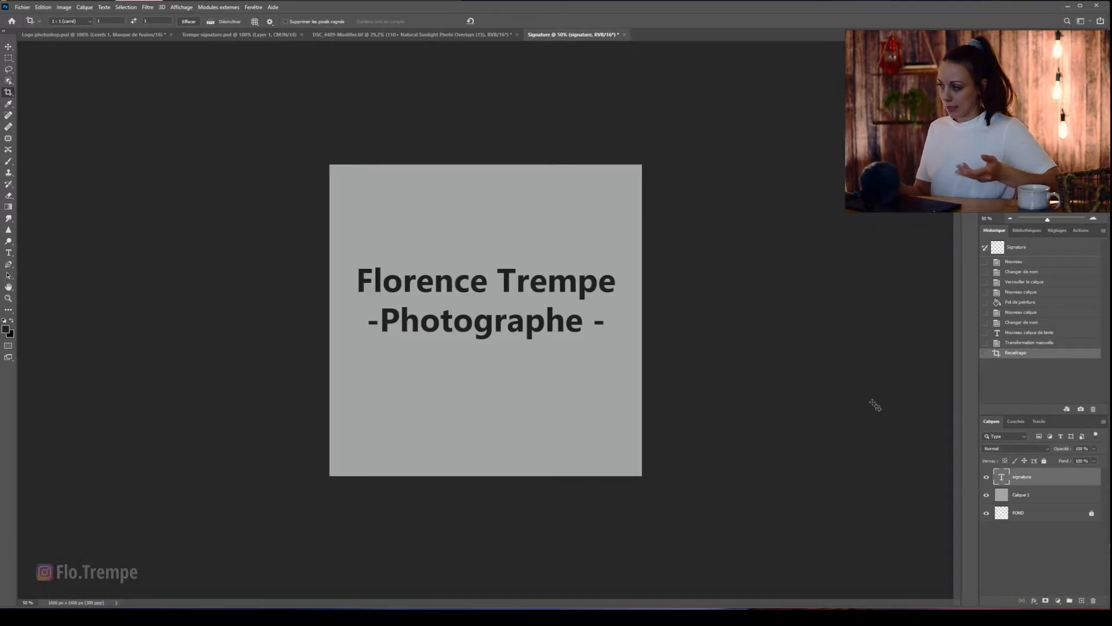
# Toggle the visibility of the grey layer Calque 1 to check the transparency, leaving it hidden
pyautogui.click(987, 496)
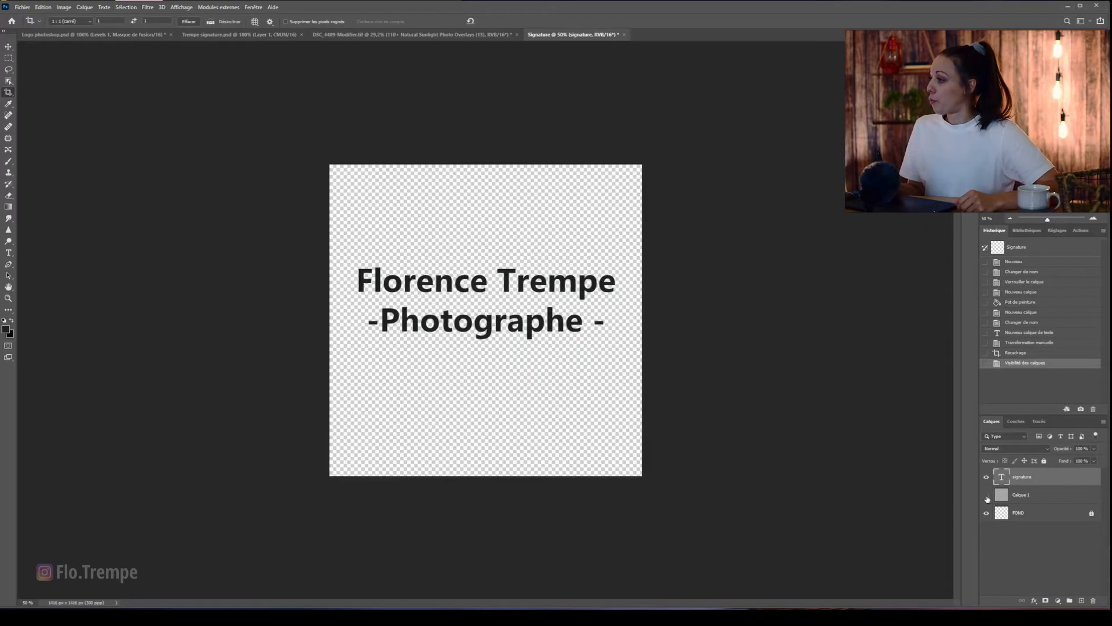
pyautogui.click(987, 496)
pyautogui.click(986, 496)
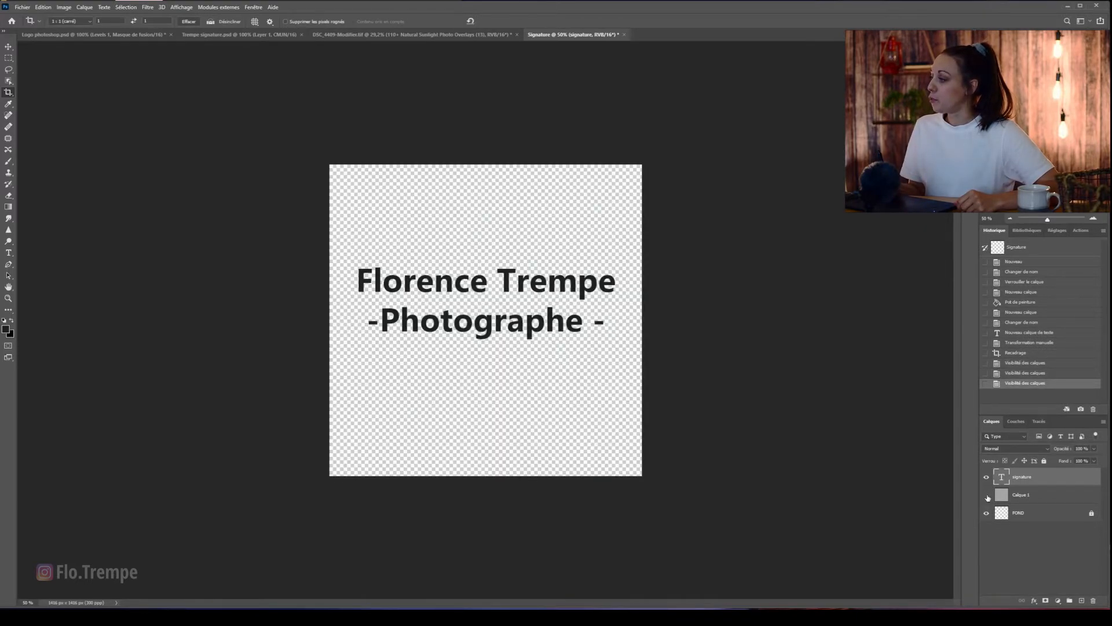
pyautogui.click(987, 496)
pyautogui.click(987, 496)
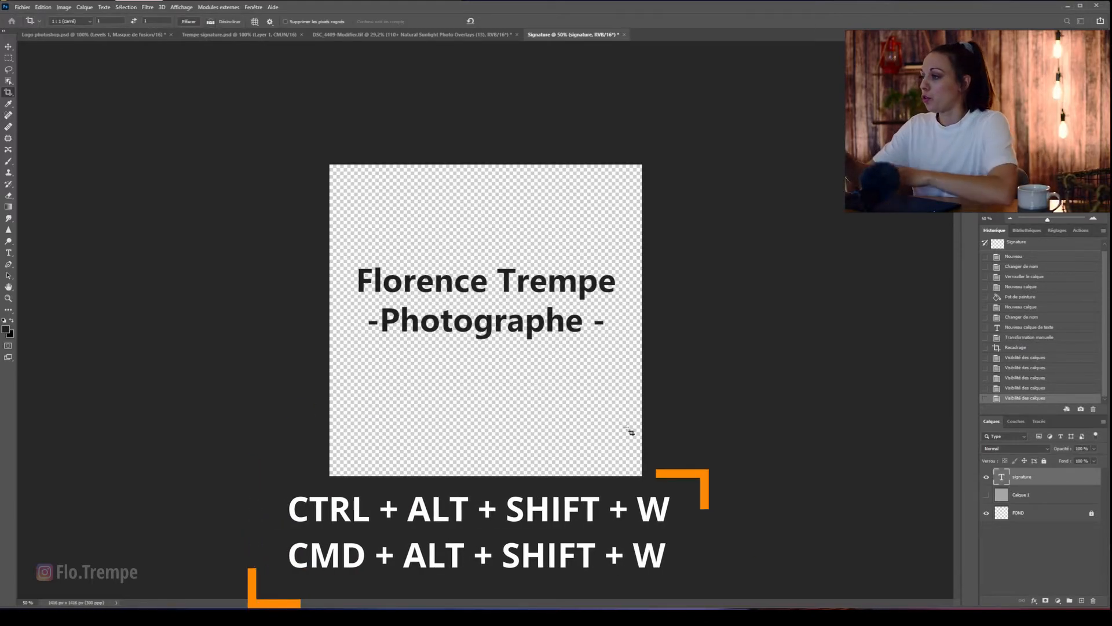
# Try to export the signature as a PNG with transparency at 100% scale, converted to sRGB, and cancel at the file save
pyautogui.hotkey('ctrl', 'alt', 'shift', 'w')
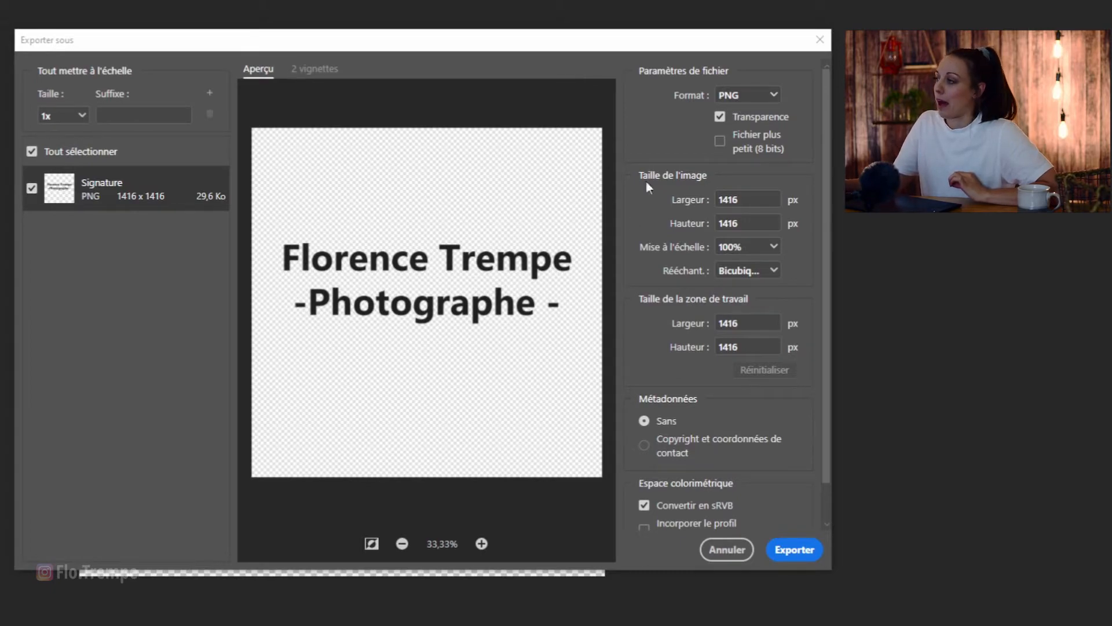
pyautogui.click(720, 117)
pyautogui.click(722, 118)
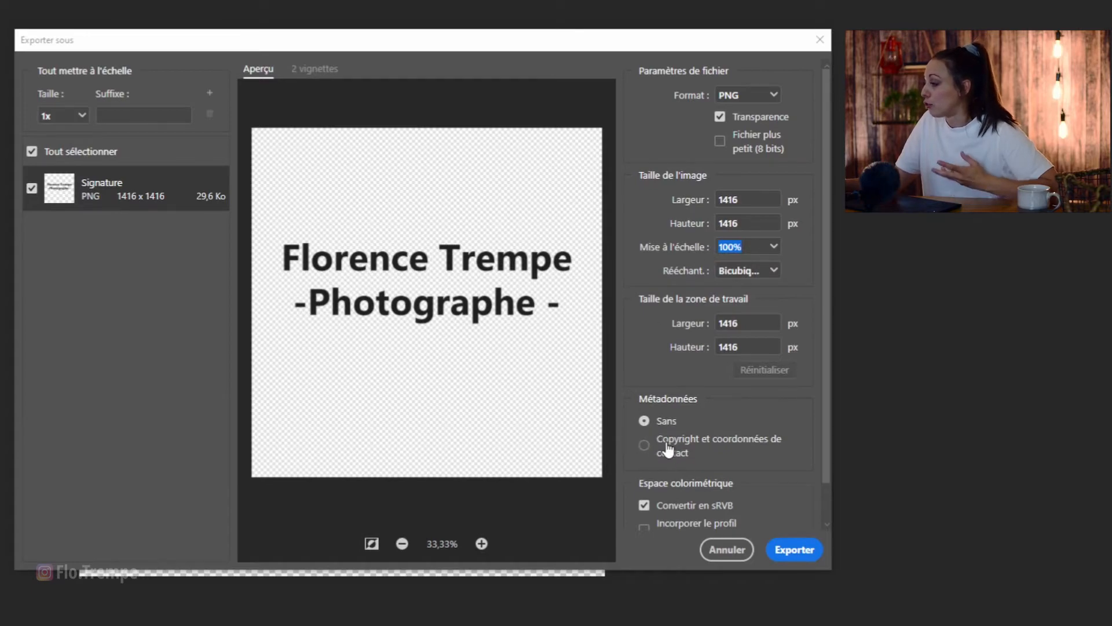
pyautogui.scroll(-1, 677, 513)
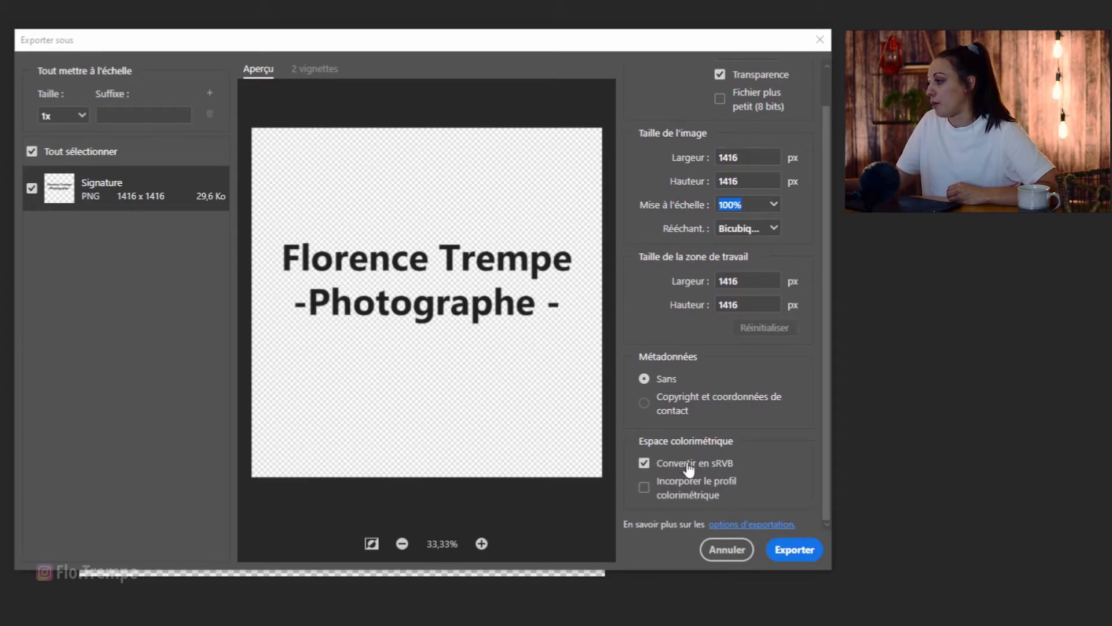
pyautogui.click(811, 558)
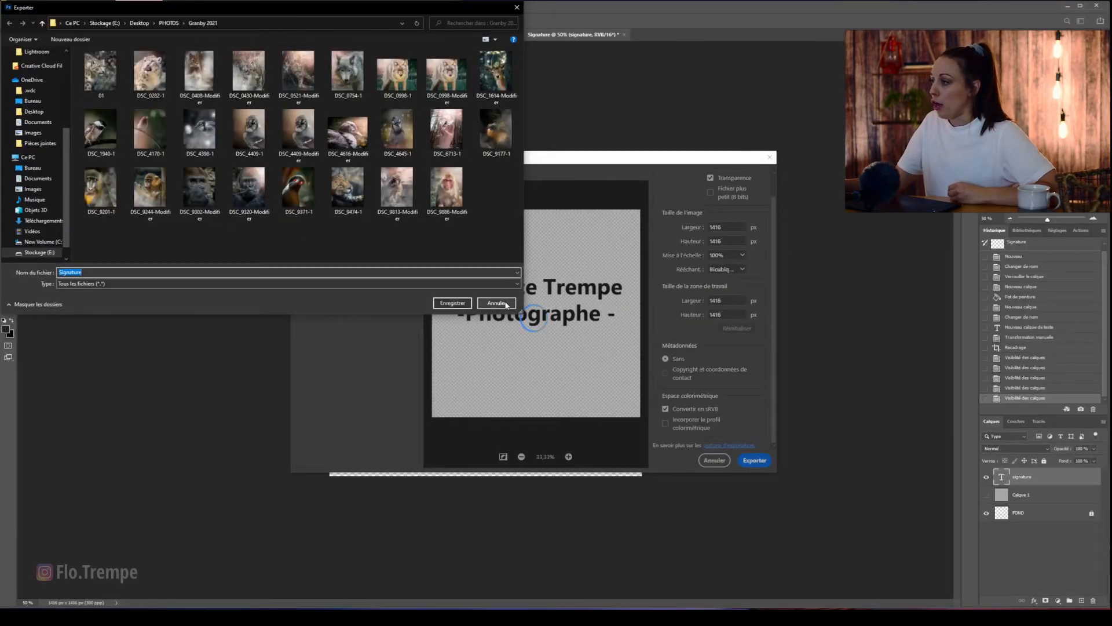
pyautogui.click(505, 303)
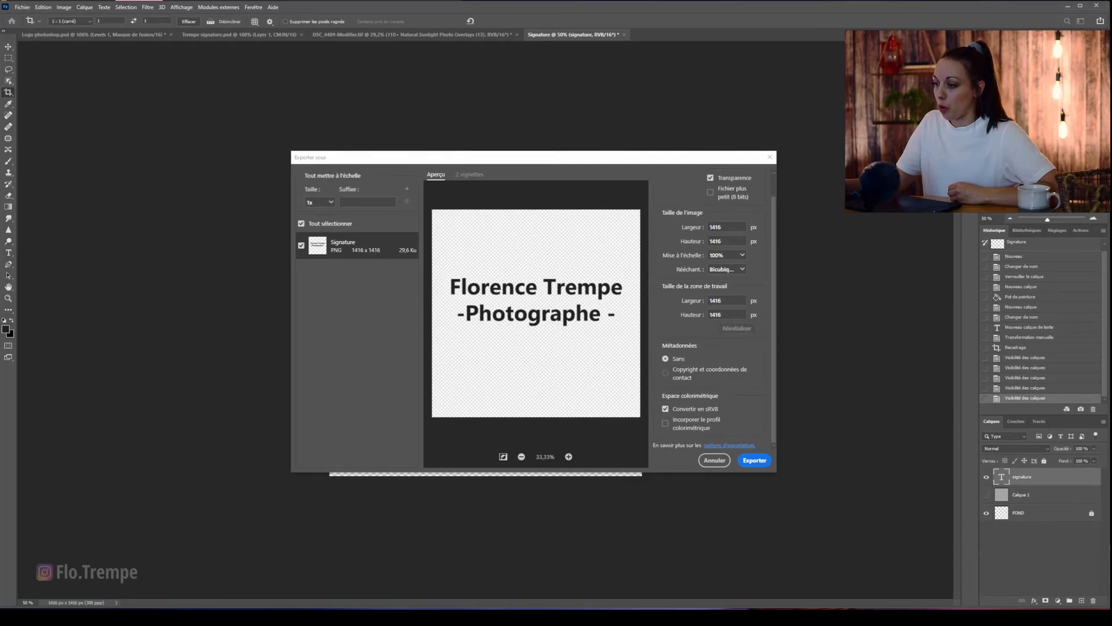
# Place the file "Logo blanc sans caméra" from the Logo photo folder onto the bird photo DSC_4409-Modifier and commit it
pyautogui.click(203, 586)
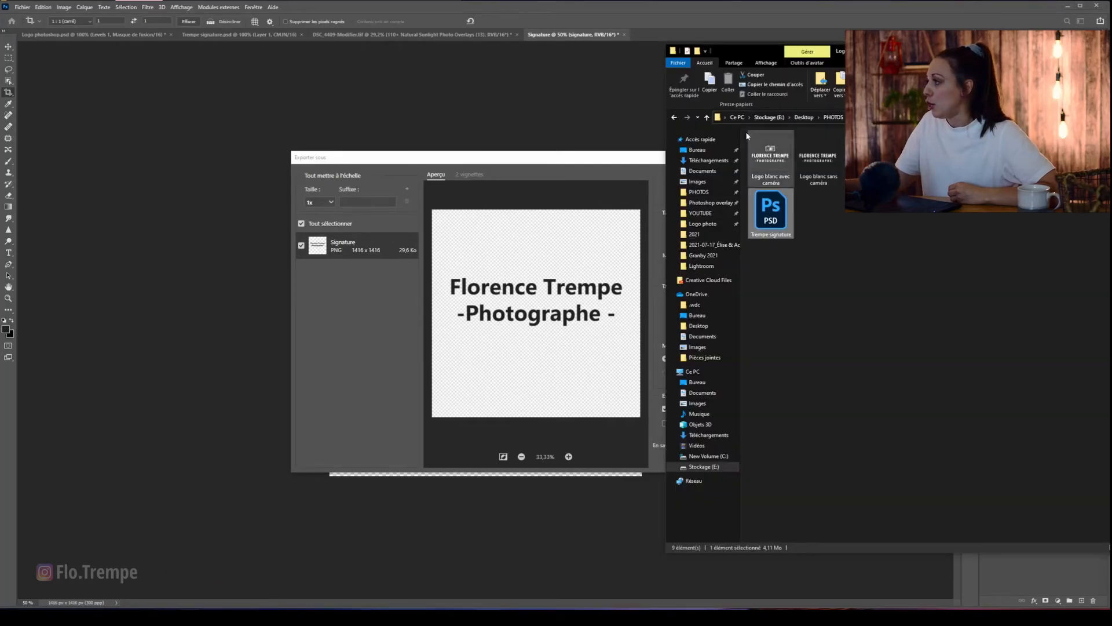
pyautogui.moveTo(896, 51); pyautogui.dragTo(604, 47)
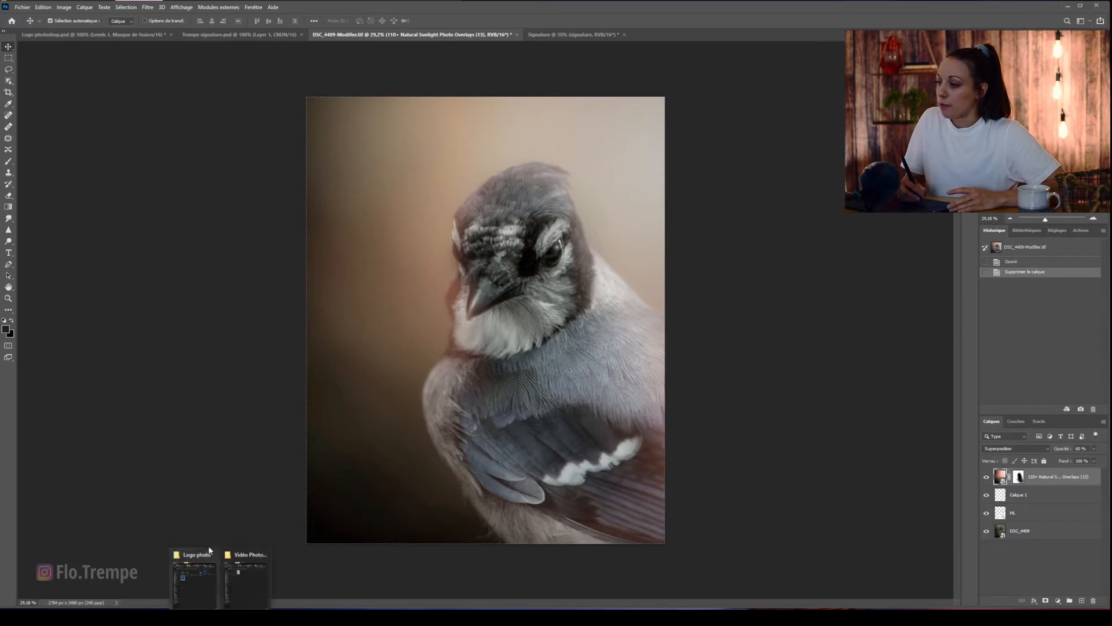
pyautogui.click(200, 576)
pyautogui.moveTo(743, 41); pyautogui.dragTo(1012, 35)
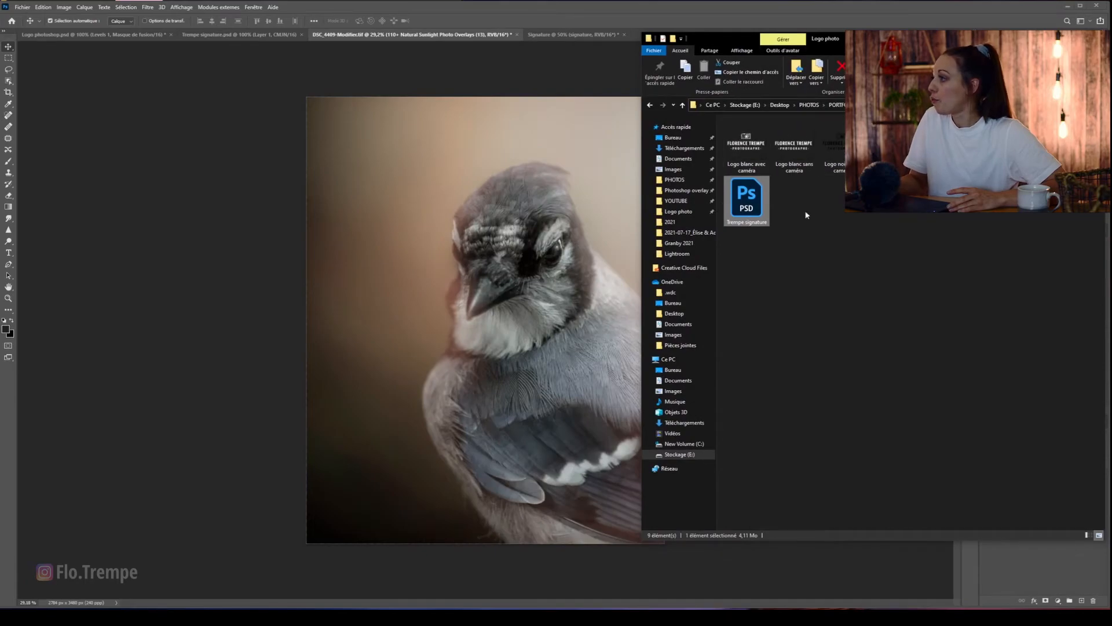
pyautogui.moveTo(794, 159); pyautogui.dragTo(496, 238)
pyautogui.moveTo(427, 226); pyautogui.dragTo(426, 223)
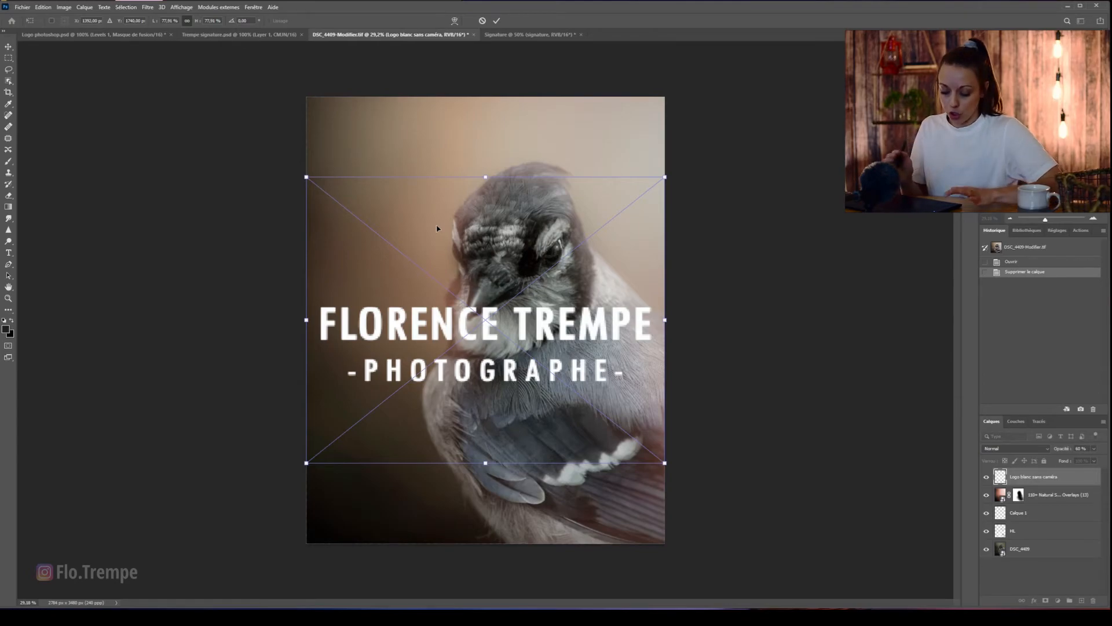
pyautogui.click(495, 22)
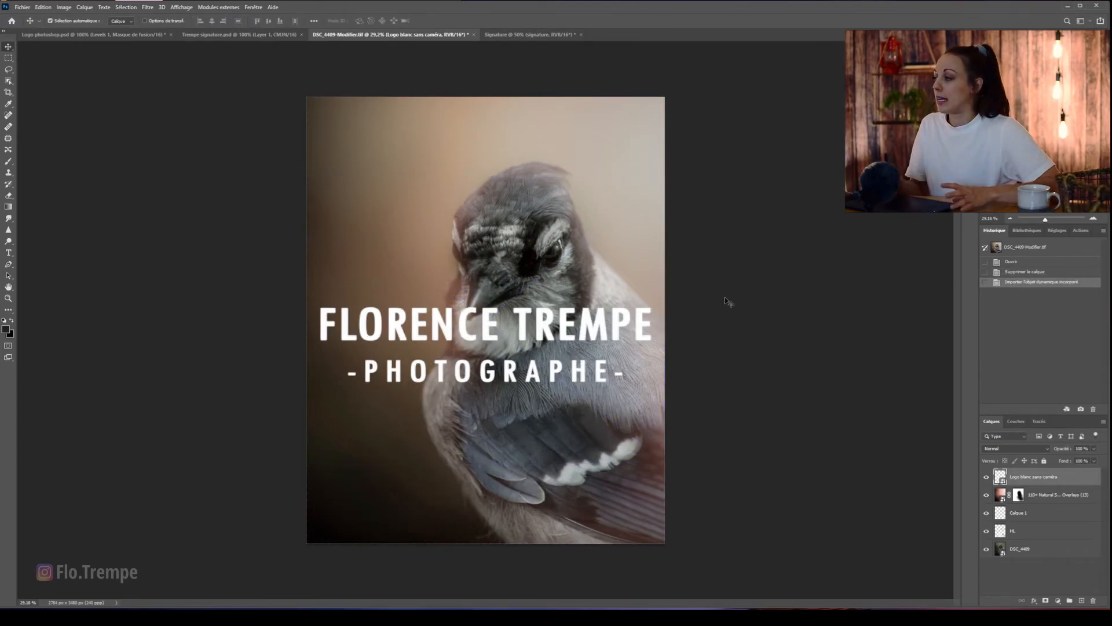
# Scale the placed logo down to a small signature and position it on the brown background beside the bird's beak
pyautogui.hotkey('ctrl', 't')
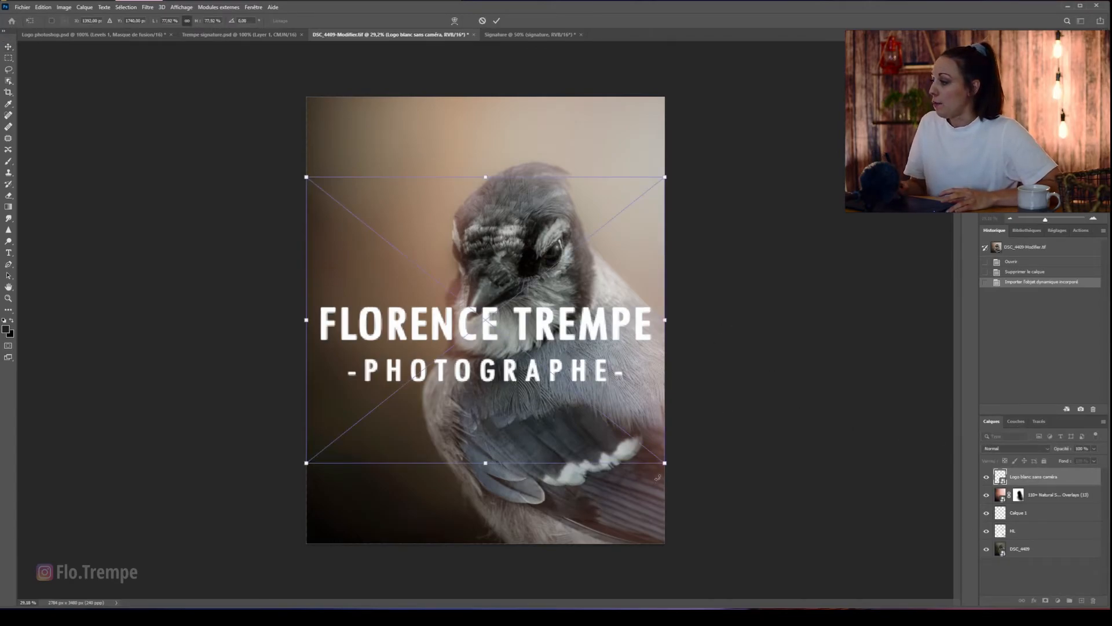
pyautogui.moveTo(665, 464); pyautogui.dragTo(459, 336)
pyautogui.moveTo(481, 381); pyautogui.dragTo(410, 314)
pyautogui.press('Return')
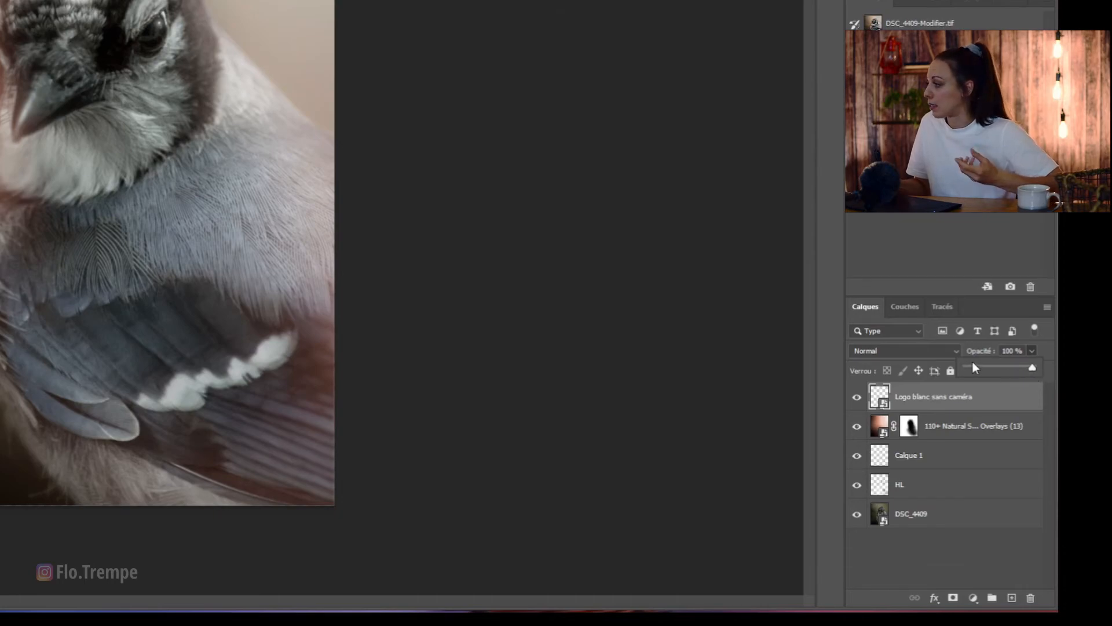
# Lower the opacity of the logo layer to 20% and deselect the layer
pyautogui.moveTo(974, 368); pyautogui.dragTo(961, 364)
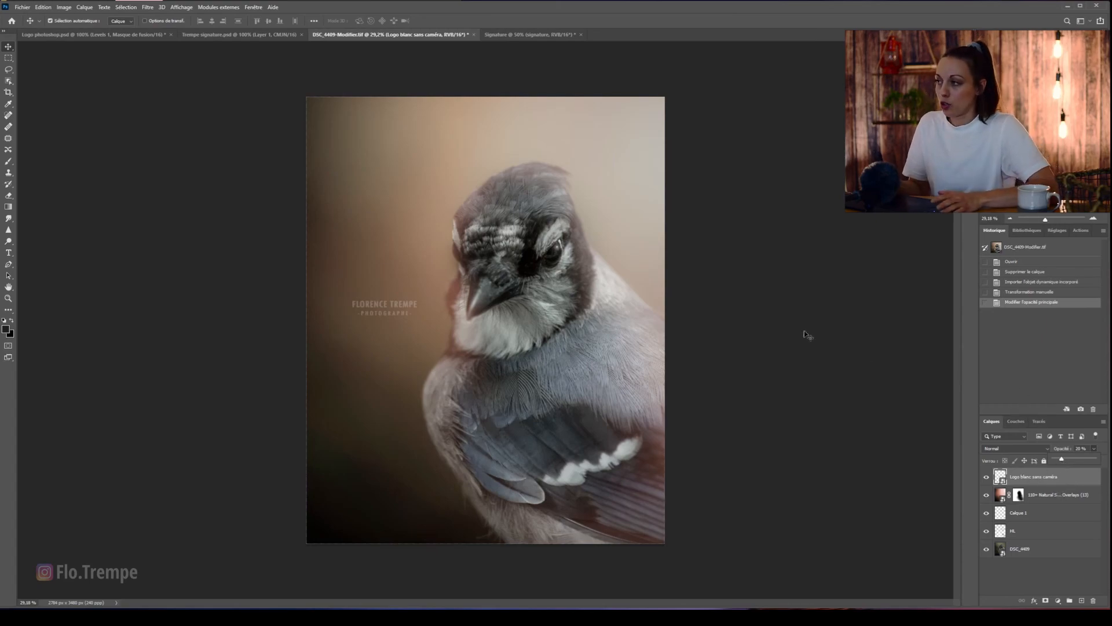
pyautogui.click(666, 100)
# Check the signed bird photo at different magnifications and open its export settings
pyautogui.scroll(-5, 666, 375)
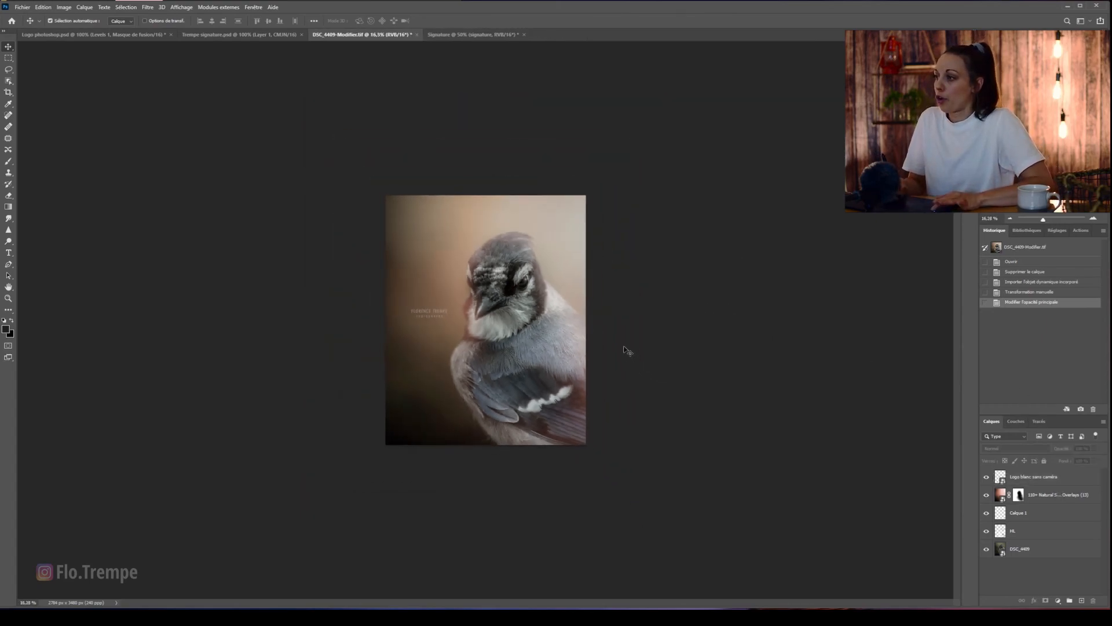
pyautogui.scroll(4, 500, 335)
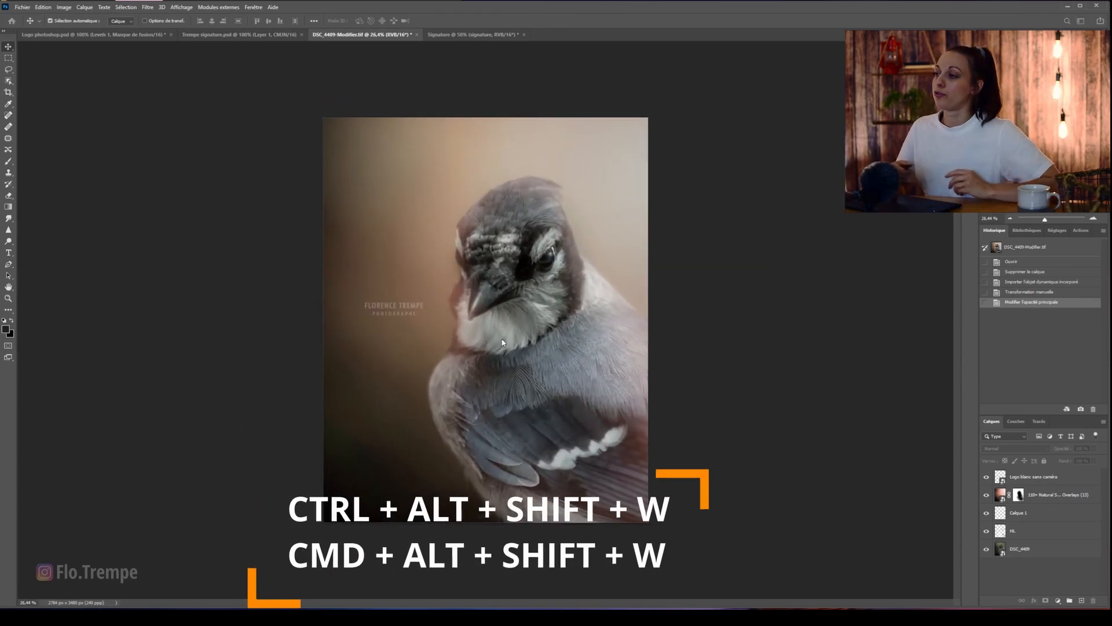
pyautogui.hotkey('ctrl', 'alt', 'shift', 'w')
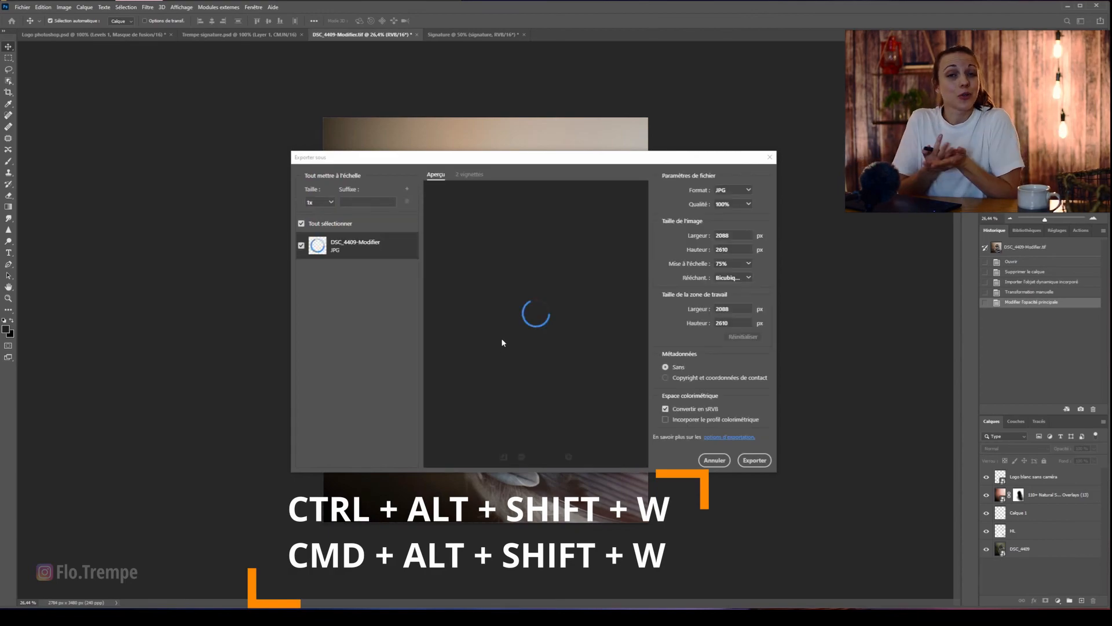